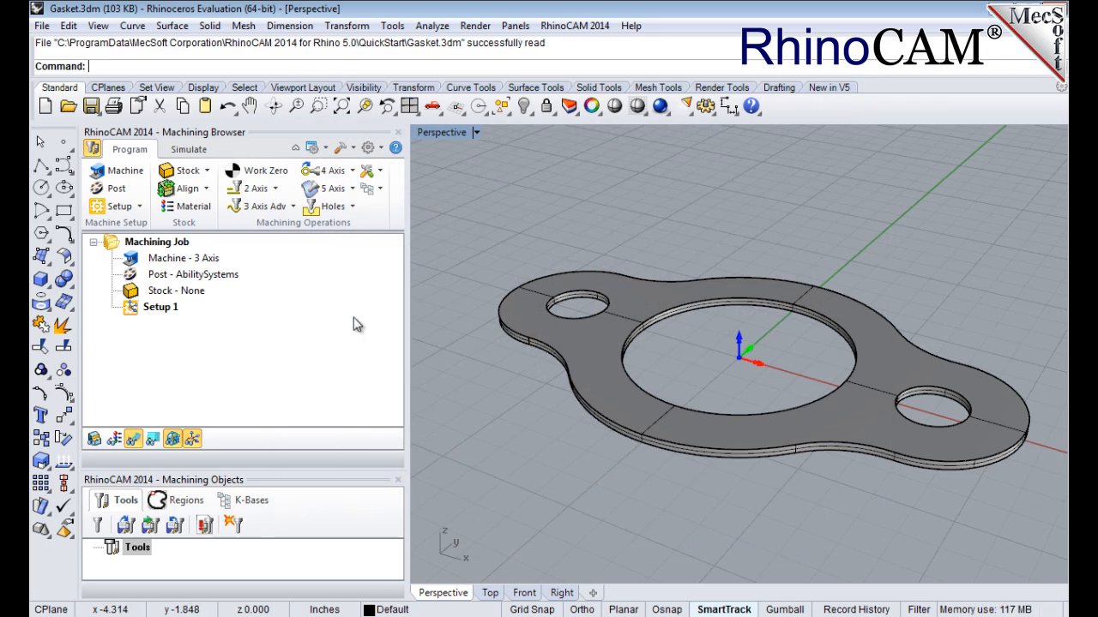
Define the machine tool manually as a 3 Axis machine for the machining job
click(121, 171)
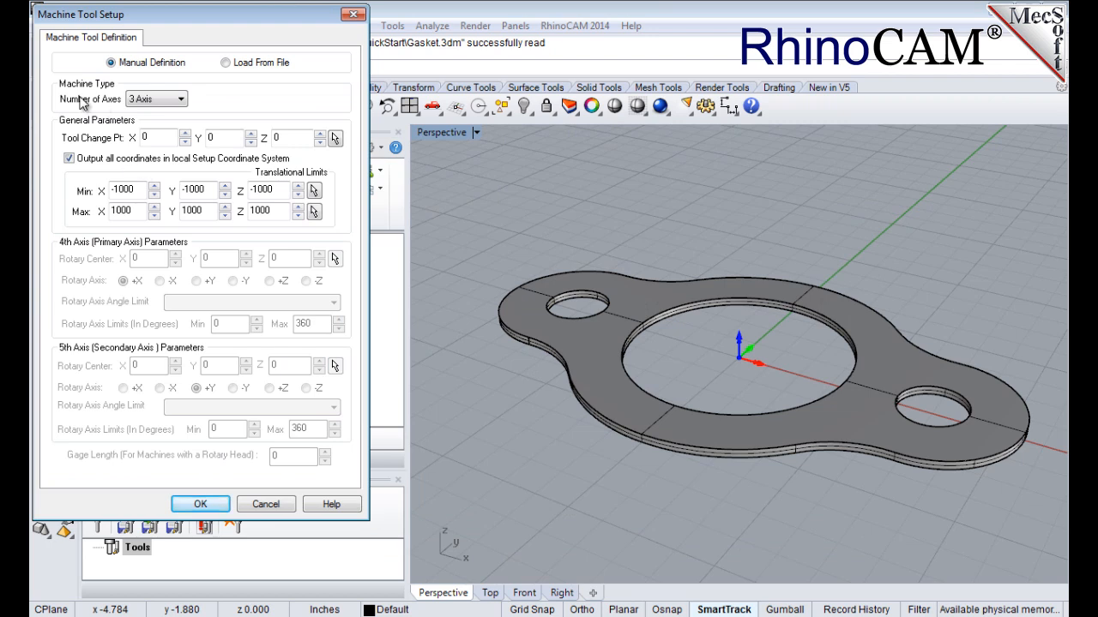
click(159, 101)
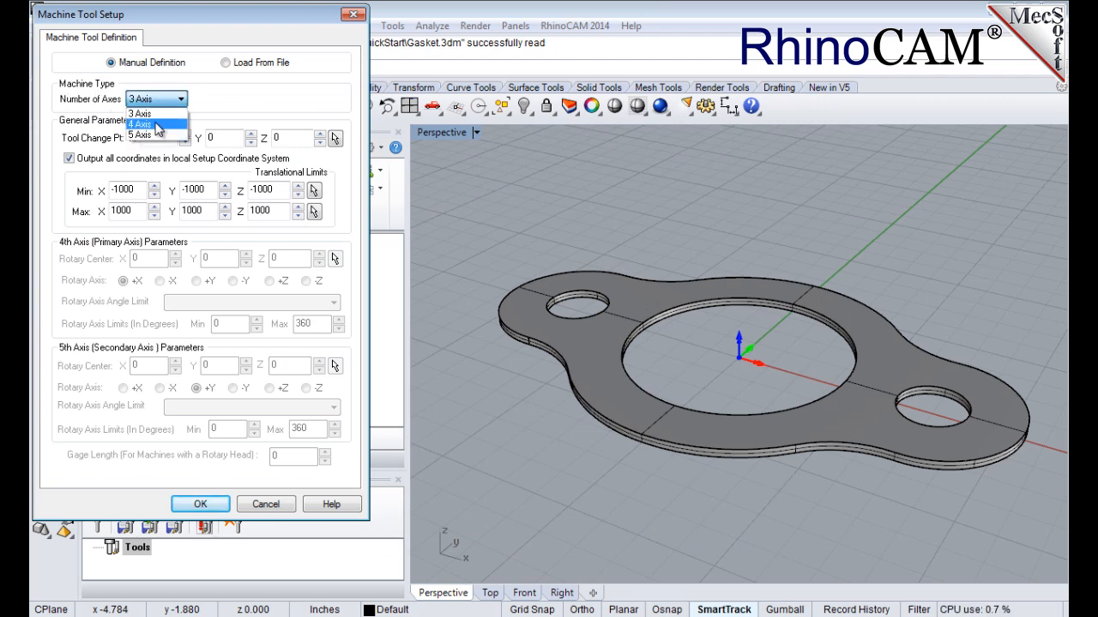
click(156, 115)
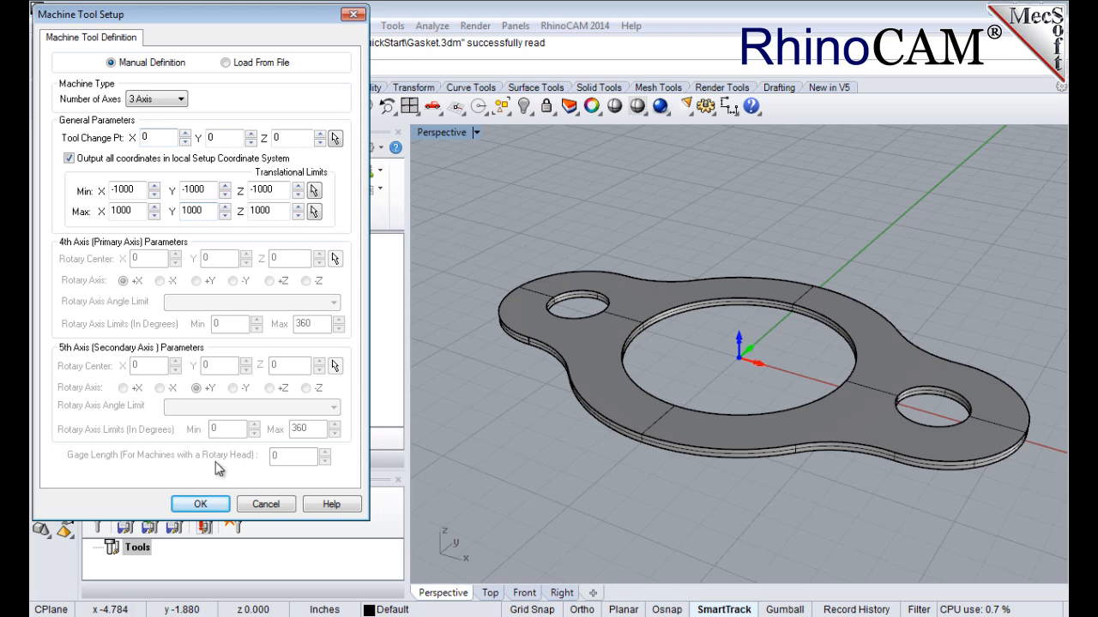
click(211, 505)
click(213, 259)
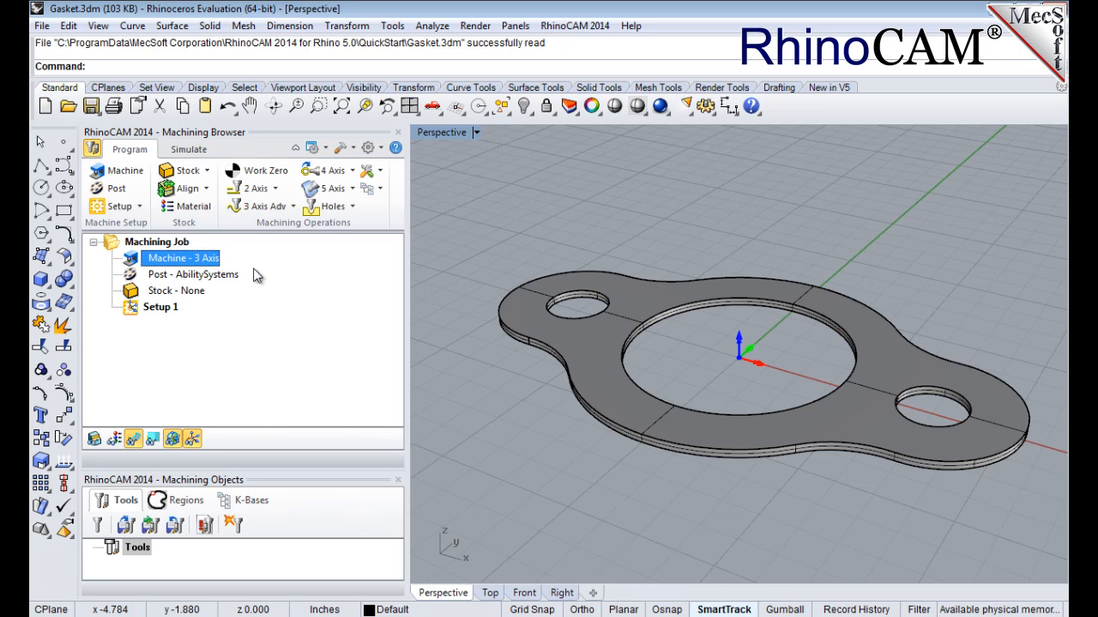
Set the post-processor to Haas with .nc as the posted file extension
click(117, 189)
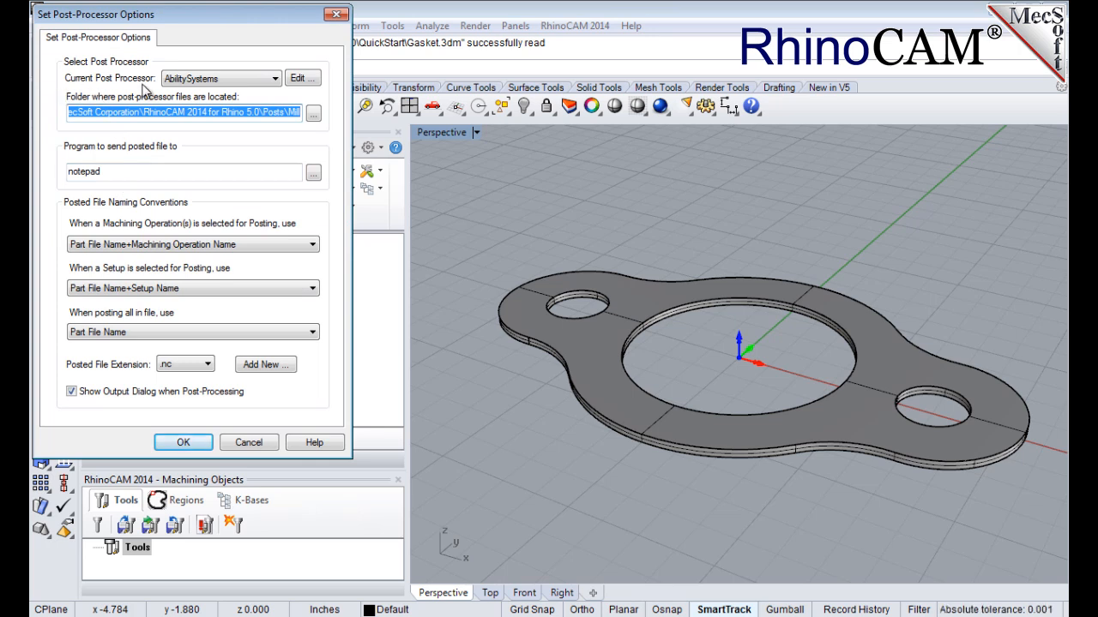
click(214, 79)
drag(273, 100, 297, 227)
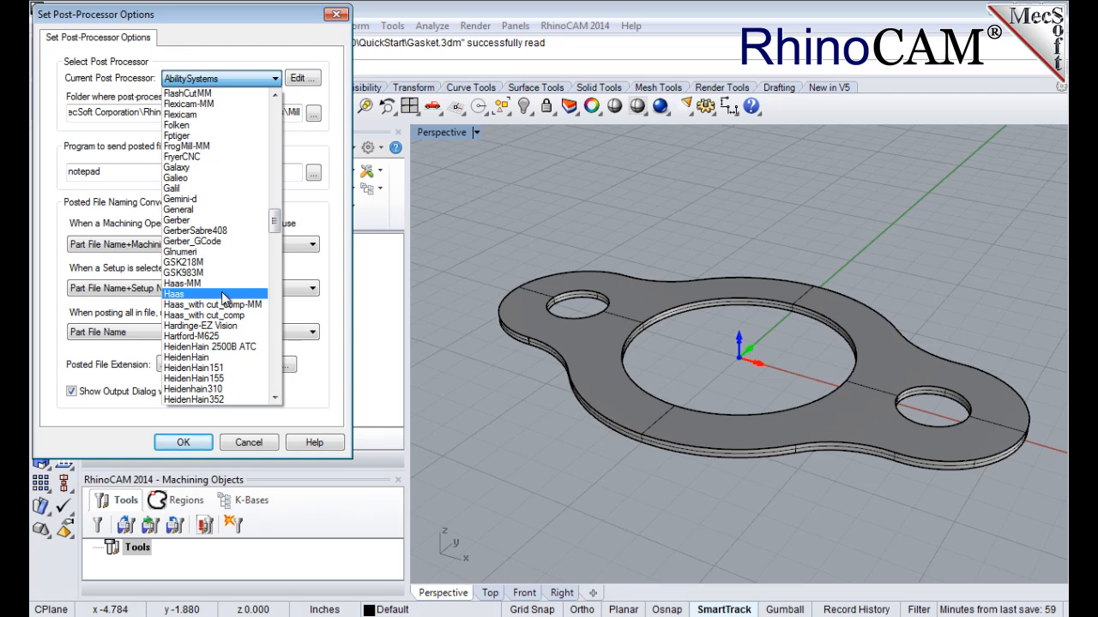
click(223, 295)
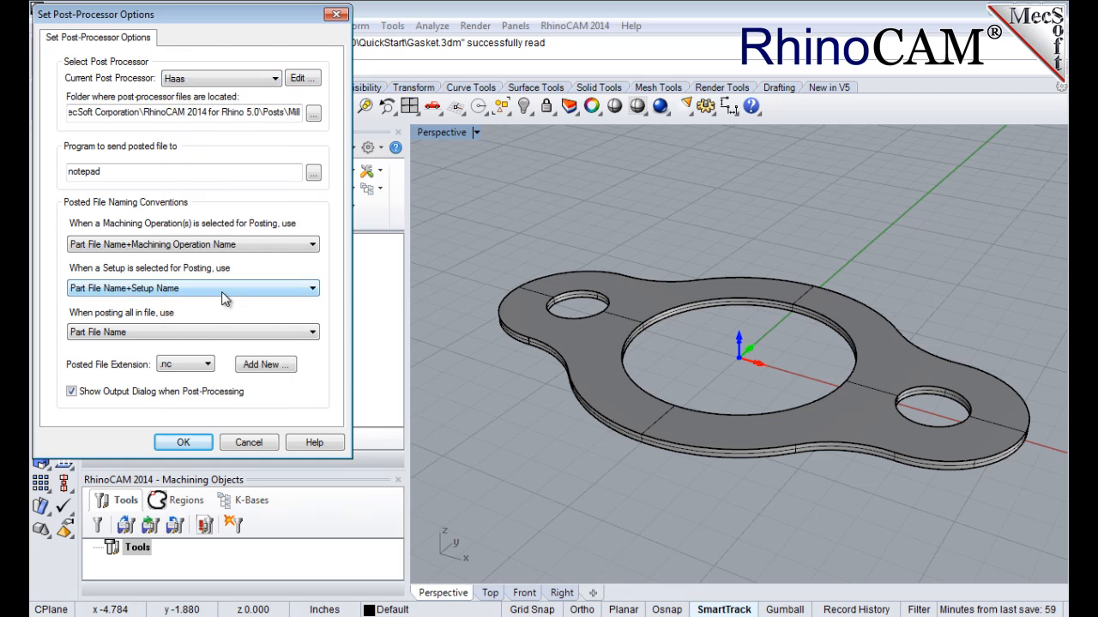
click(209, 367)
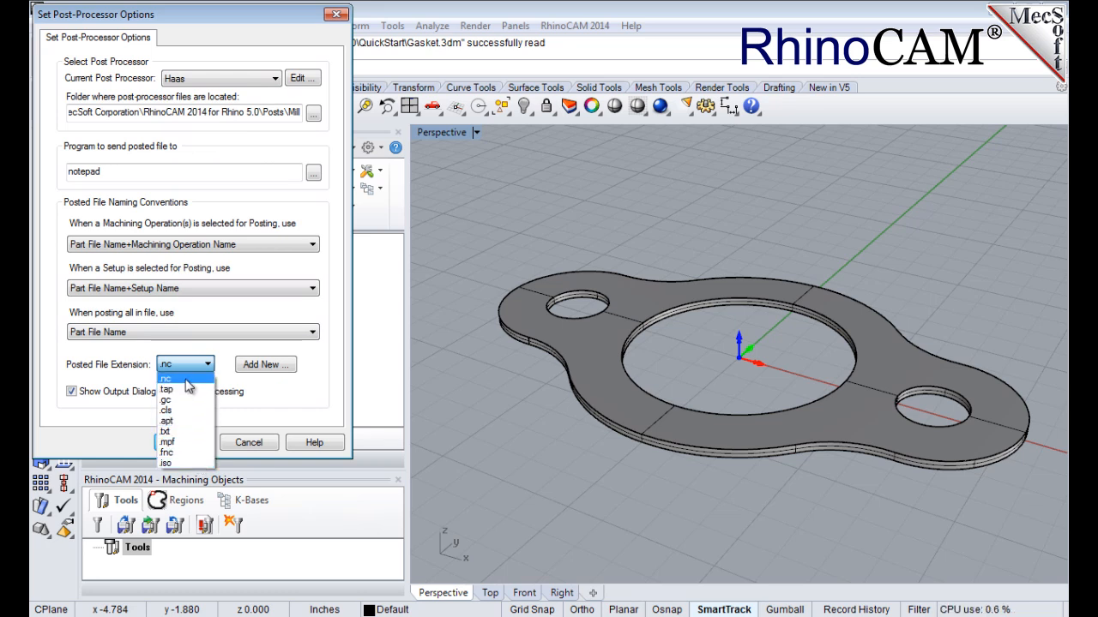
click(186, 379)
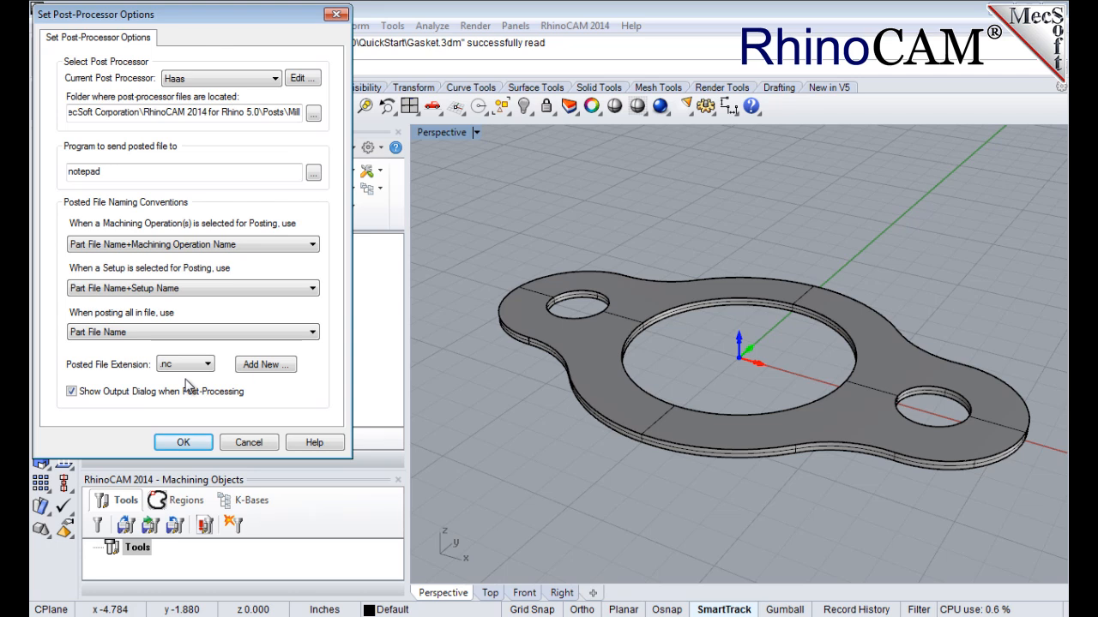
click(184, 443)
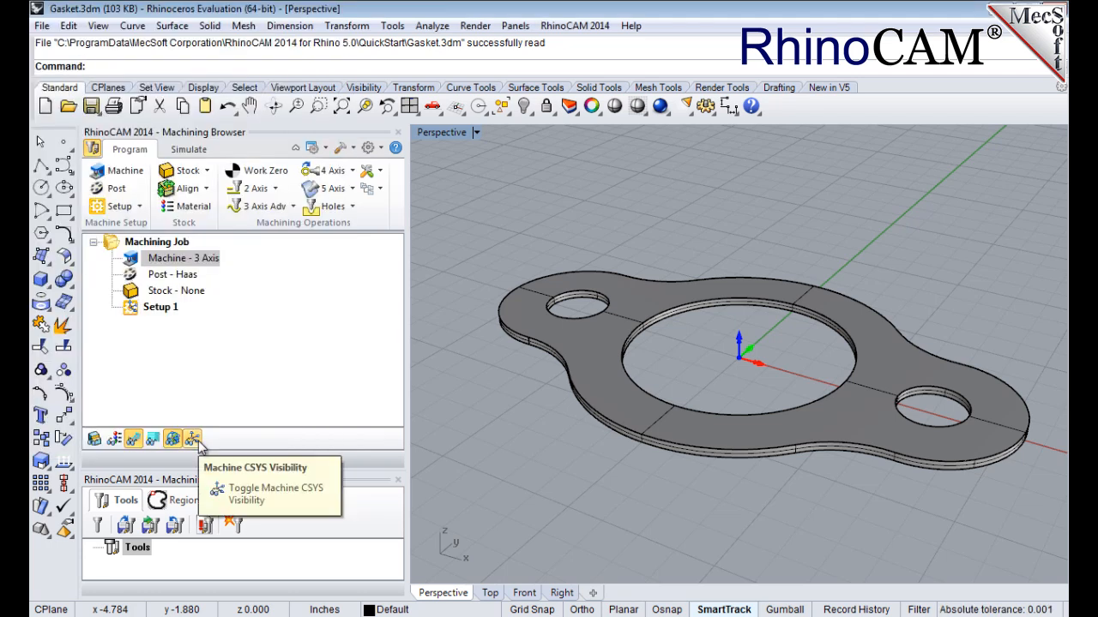
click(182, 275)
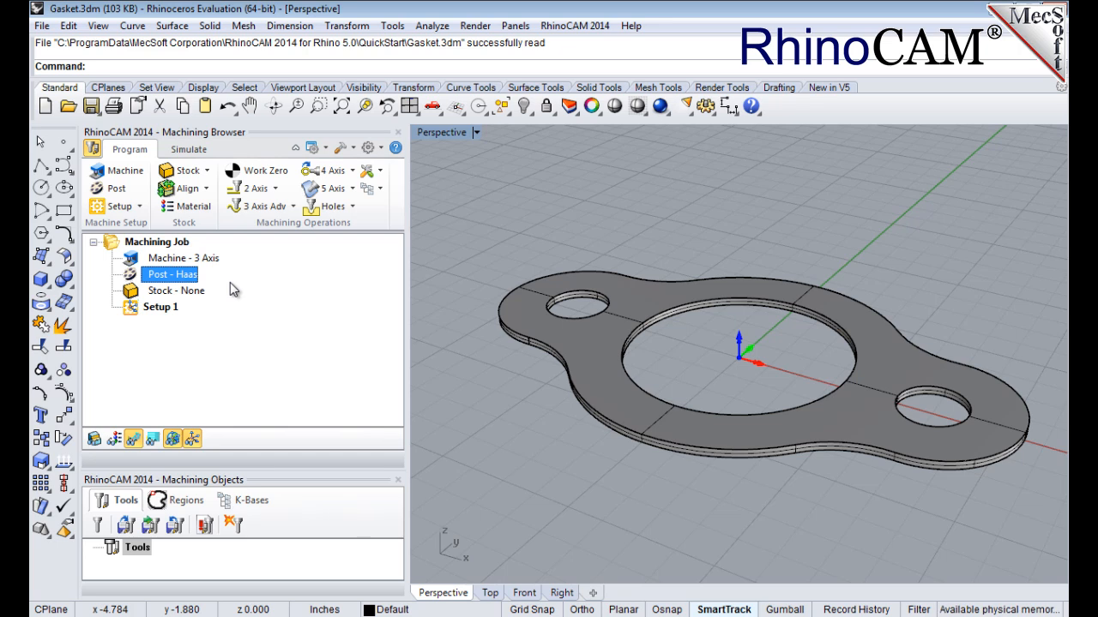
Create a box stock with length 10, width 6 and height 0.125 inches, referenced from its bottom south-west corner
click(159, 309)
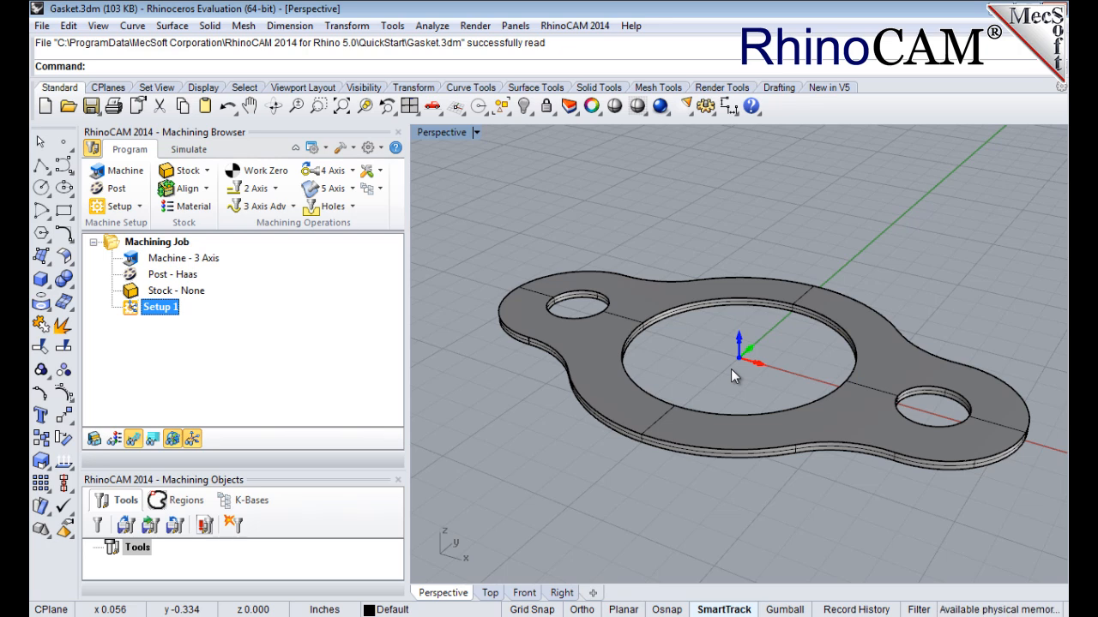
click(190, 171)
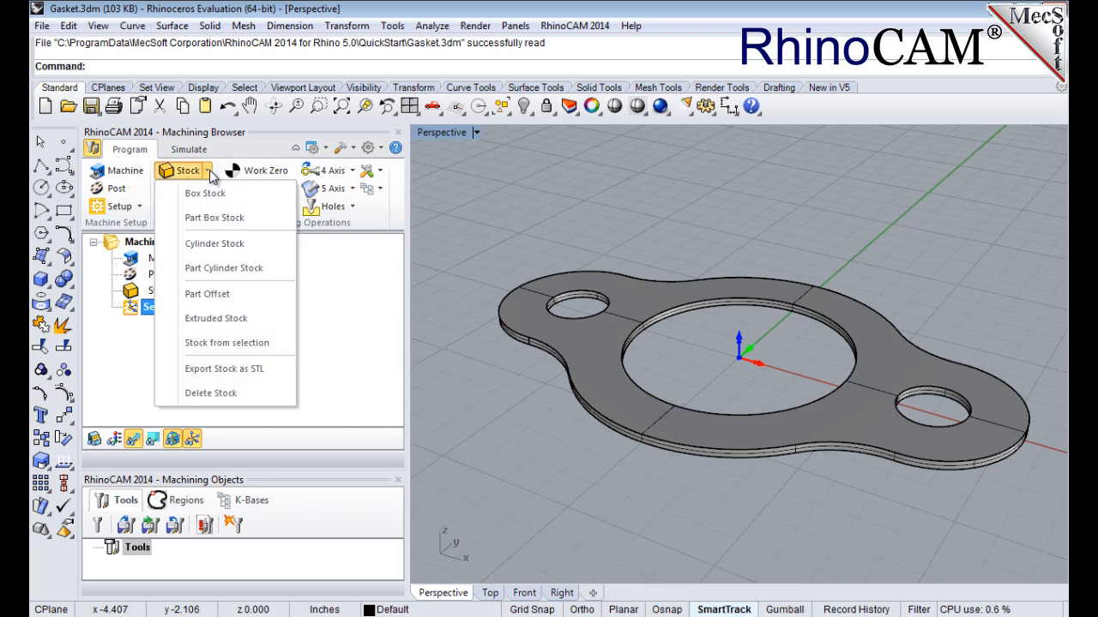
click(256, 194)
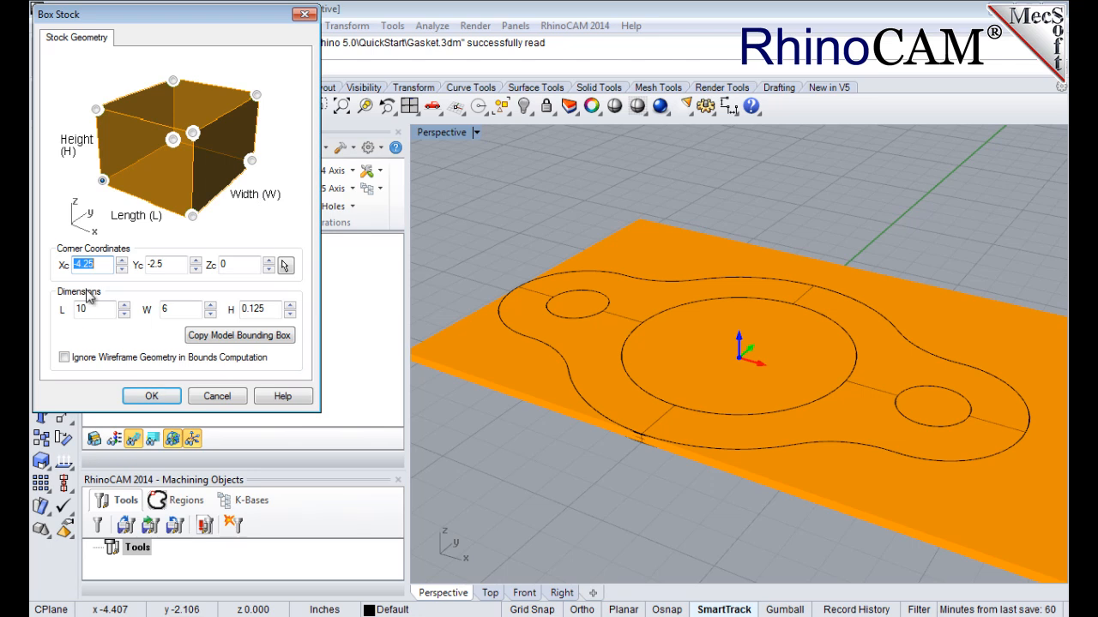
click(101, 310)
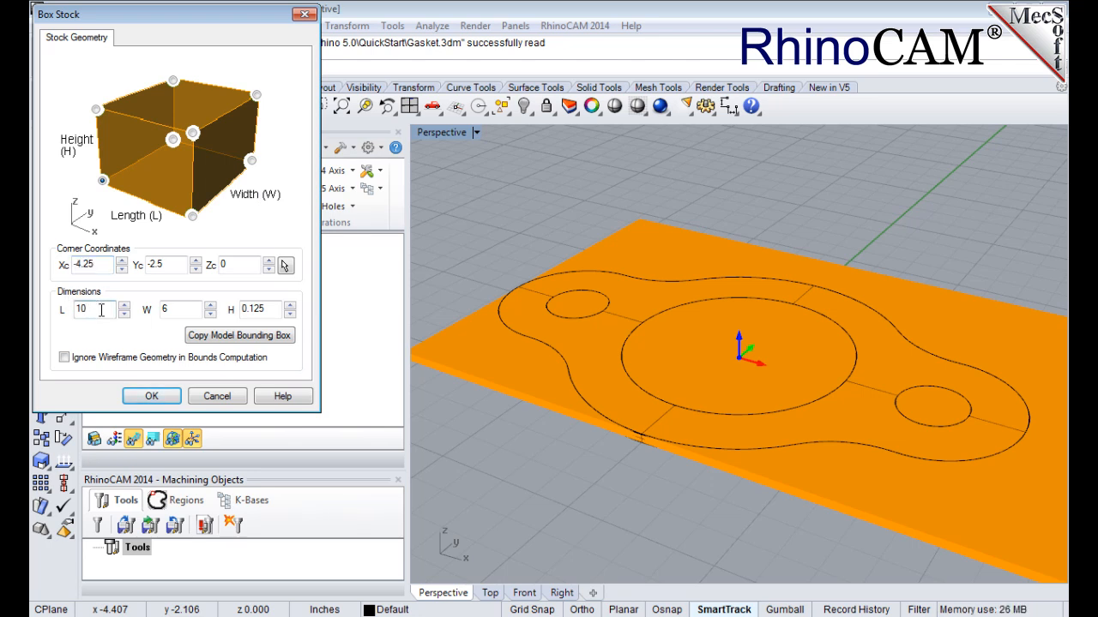
click(186, 309)
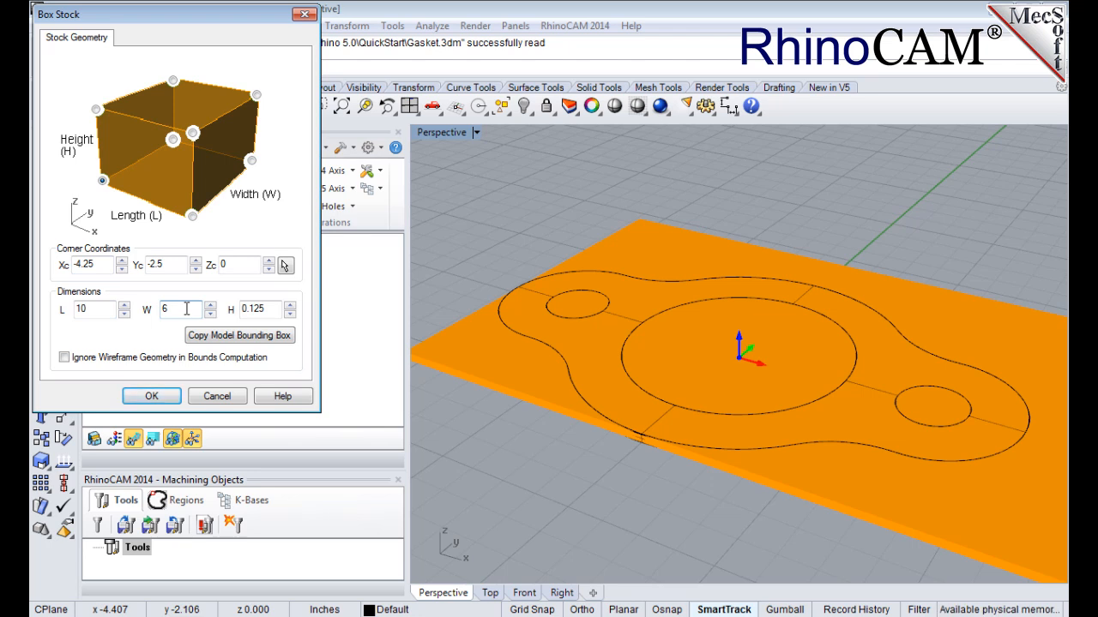
click(277, 311)
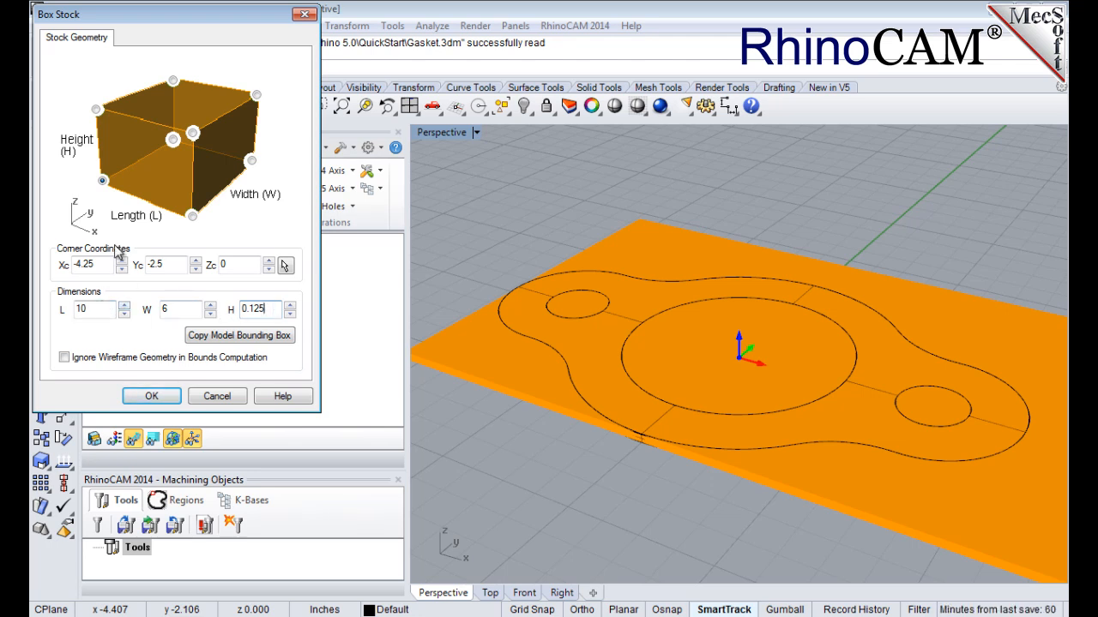
click(104, 183)
click(151, 396)
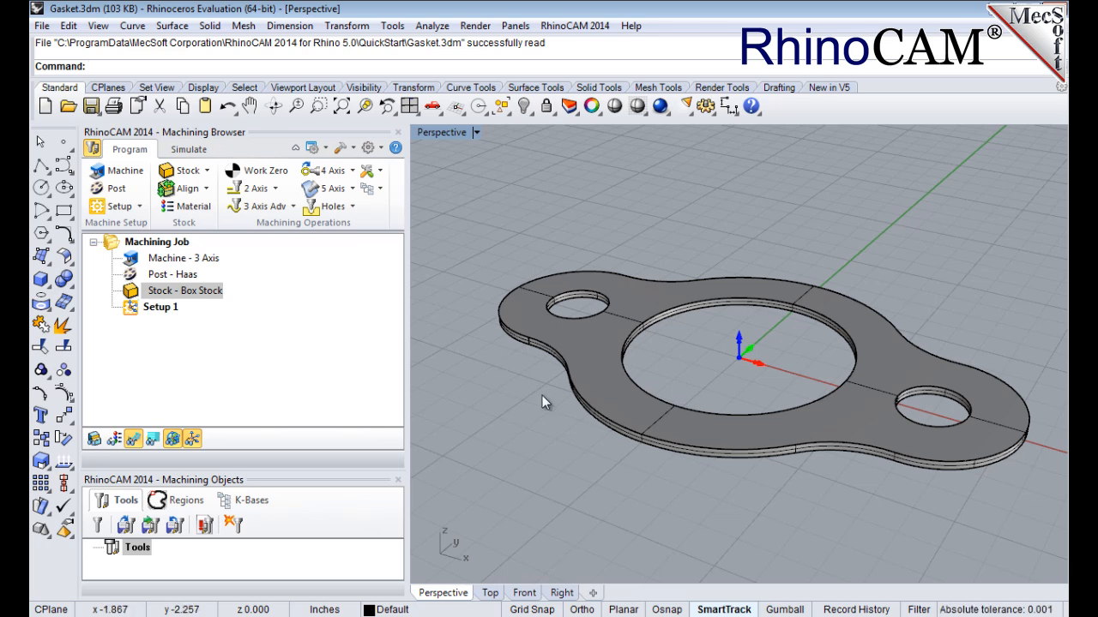
Toggle the stock visibility so the box stock is displayed around the gasket
click(98, 447)
click(98, 447)
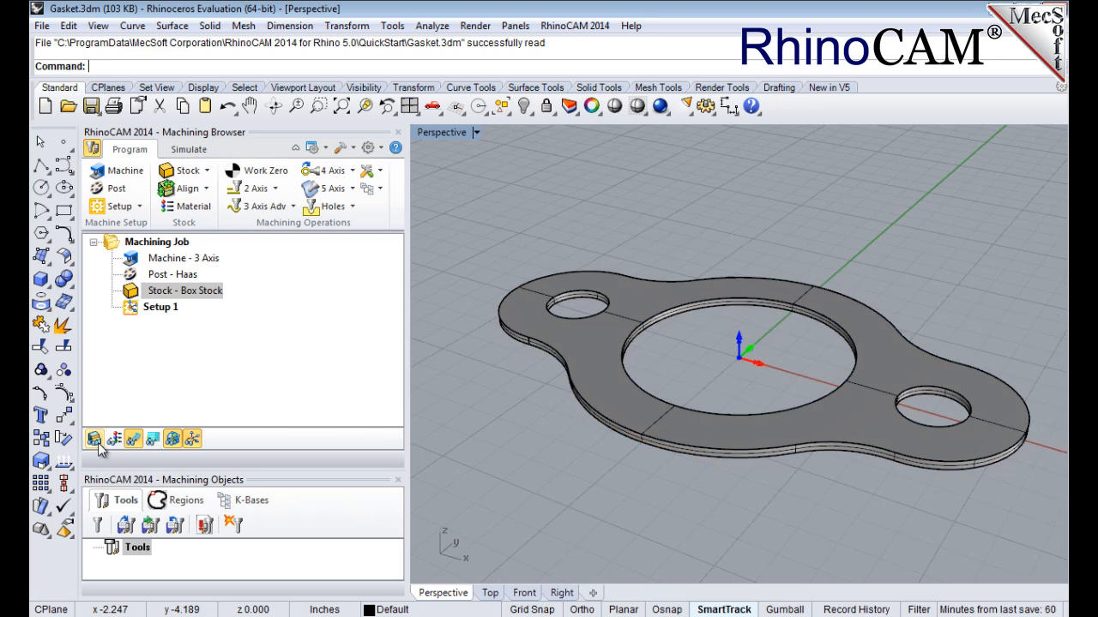
click(95, 439)
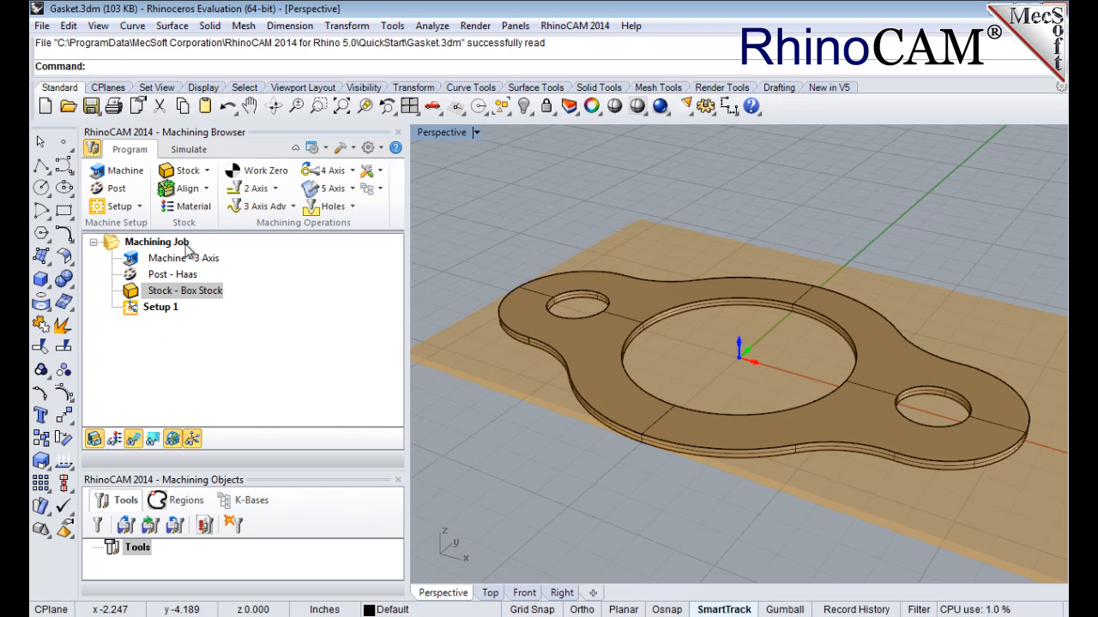
Align the stock about the part with Z alignment Top and XY alignment Center
click(206, 190)
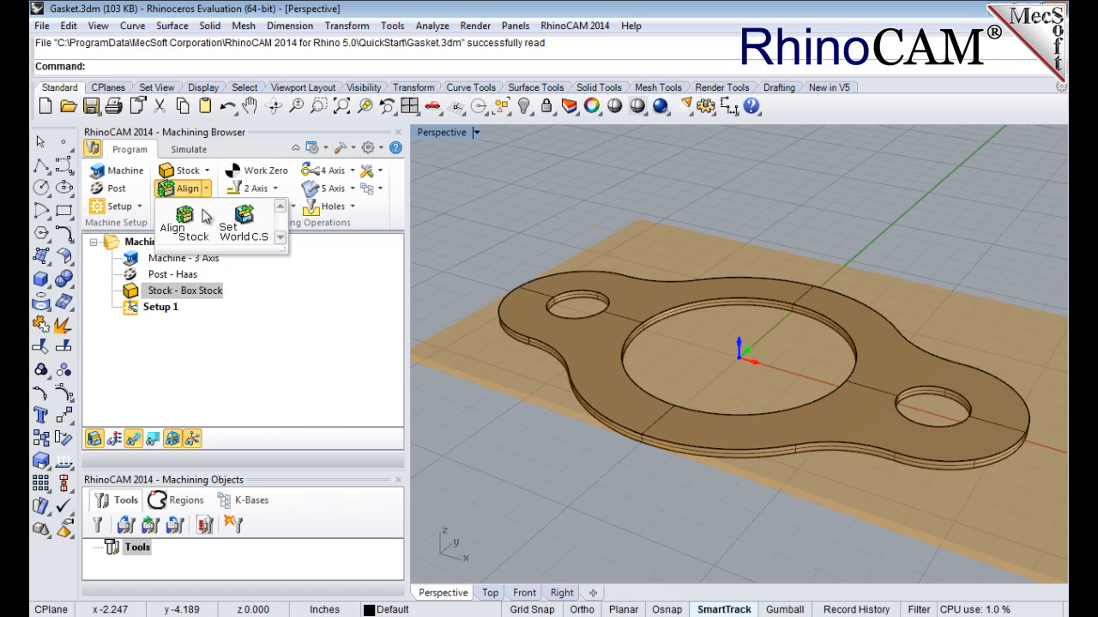
click(192, 237)
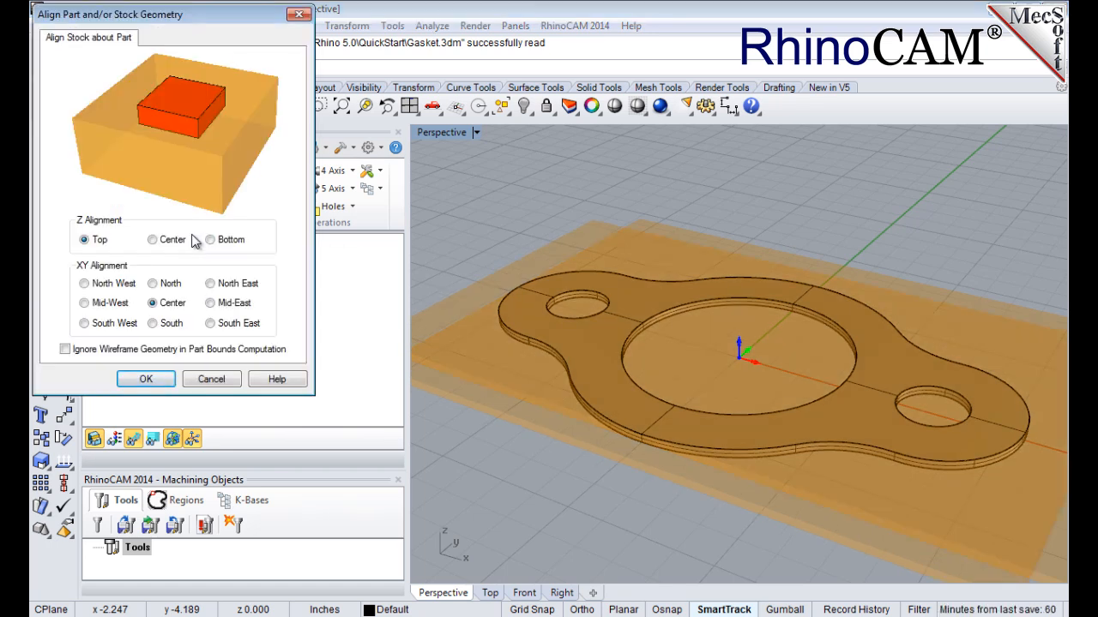
click(88, 242)
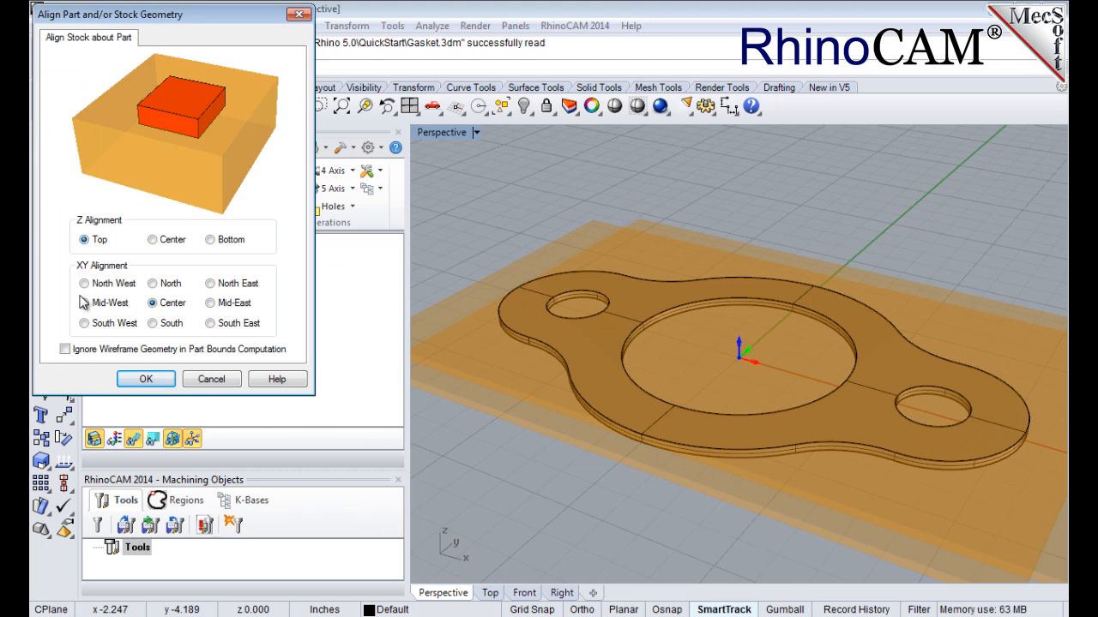
click(147, 379)
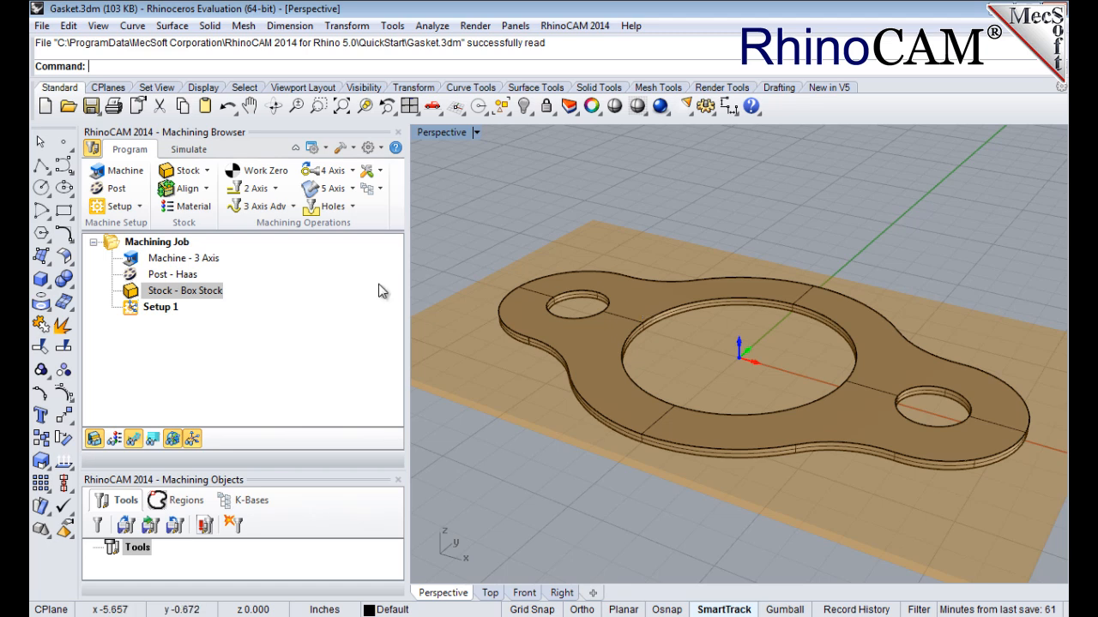
Assign WOOD from FeedsSpeedsDataINCH.xml as the stock material
click(191, 210)
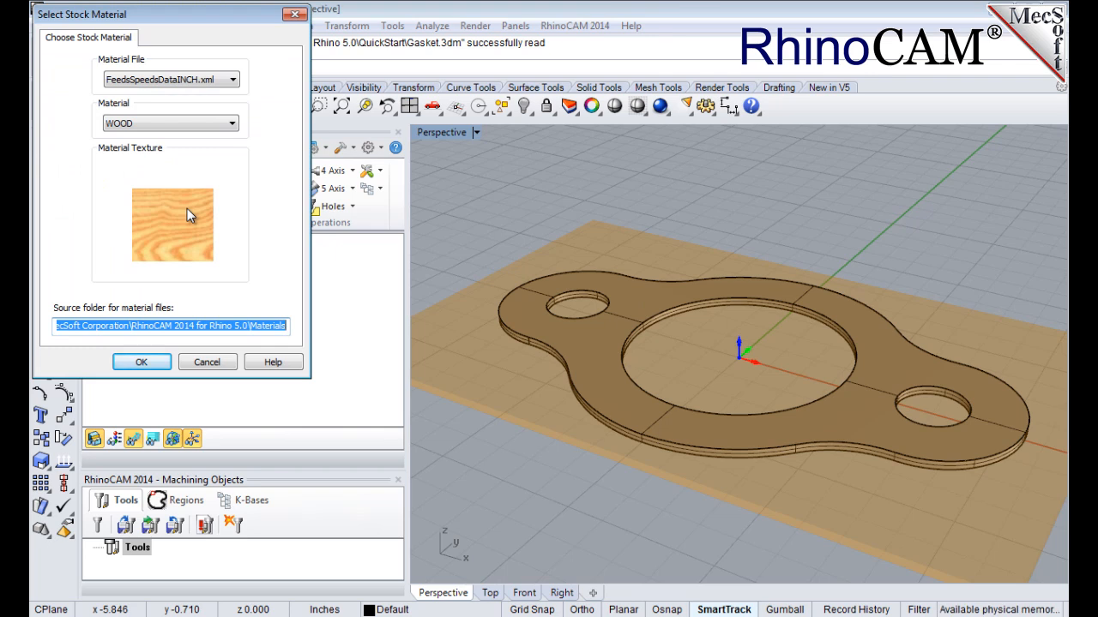
click(169, 122)
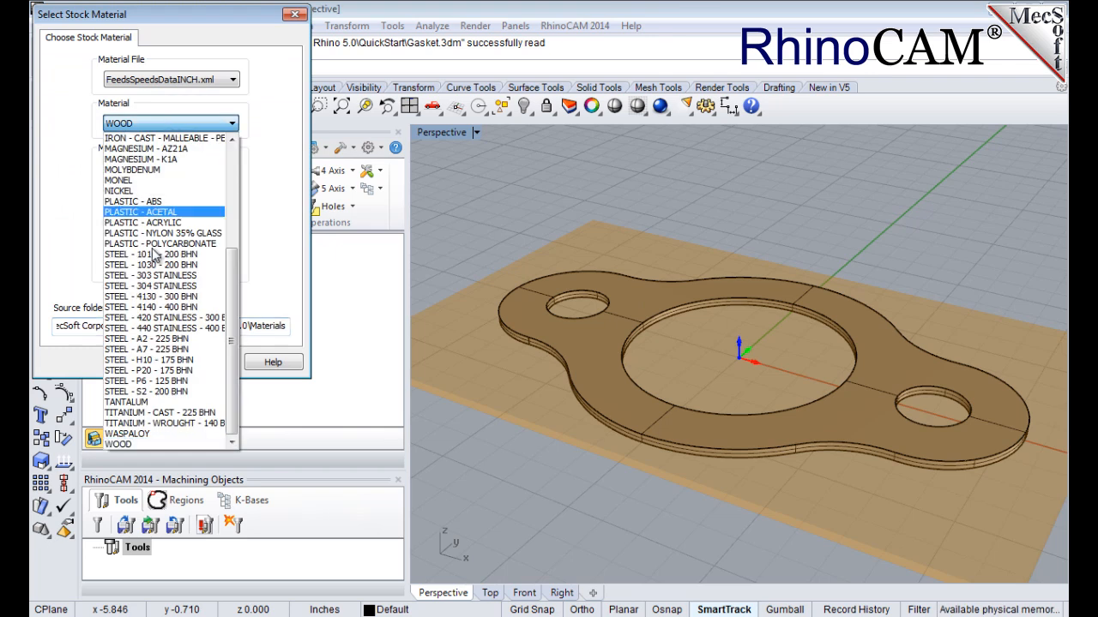
click(159, 445)
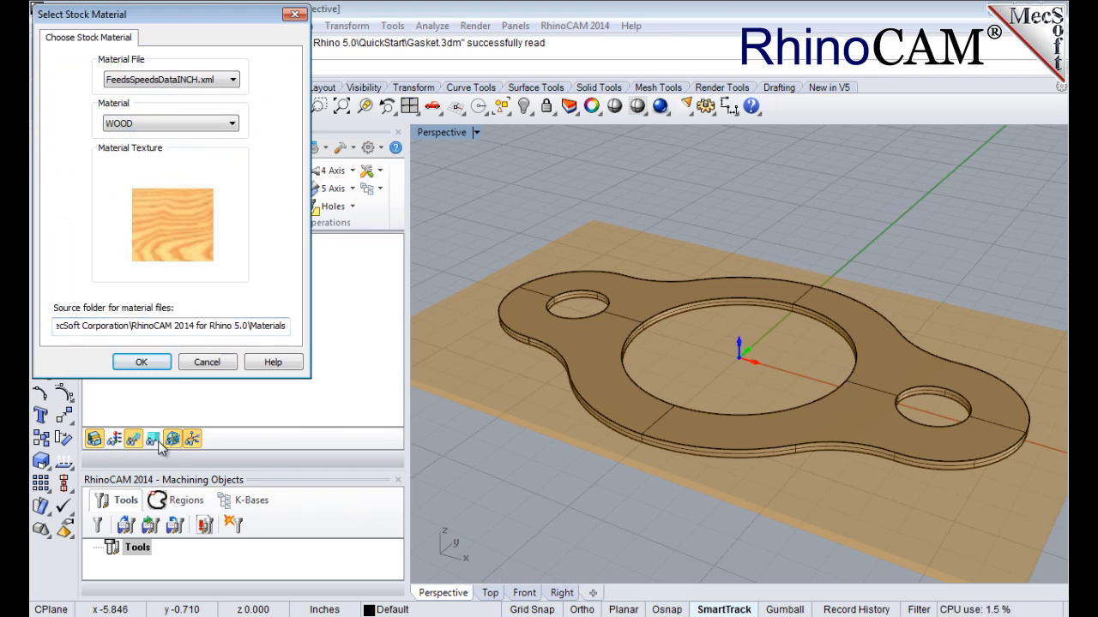
click(142, 362)
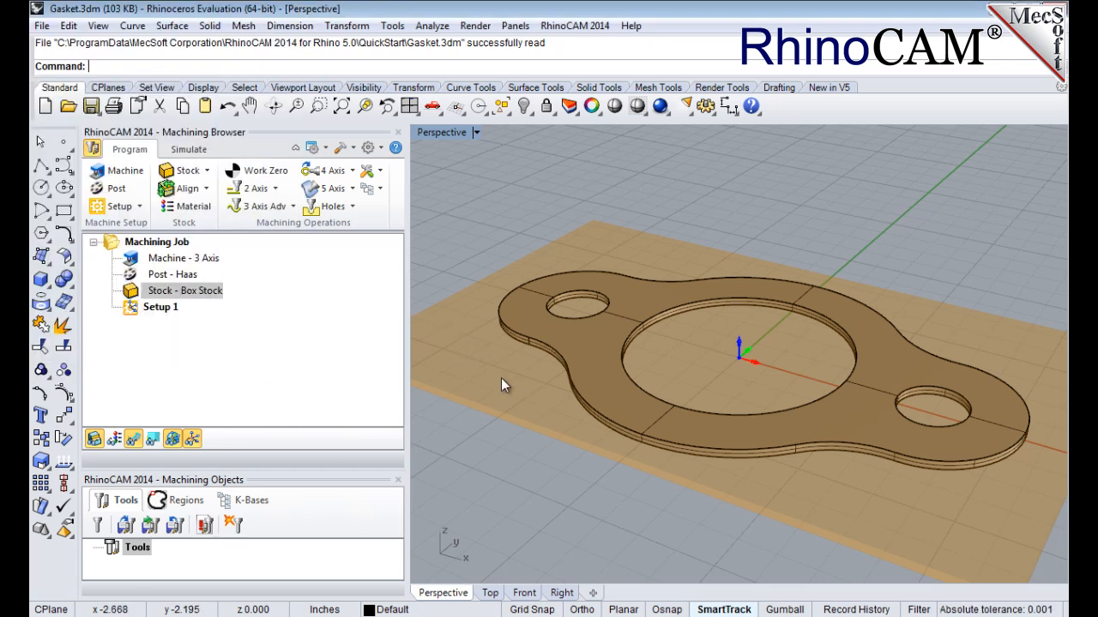
Toggle the material texture visibility so the stock is displayed with its wood texture
click(119, 448)
click(120, 448)
click(118, 448)
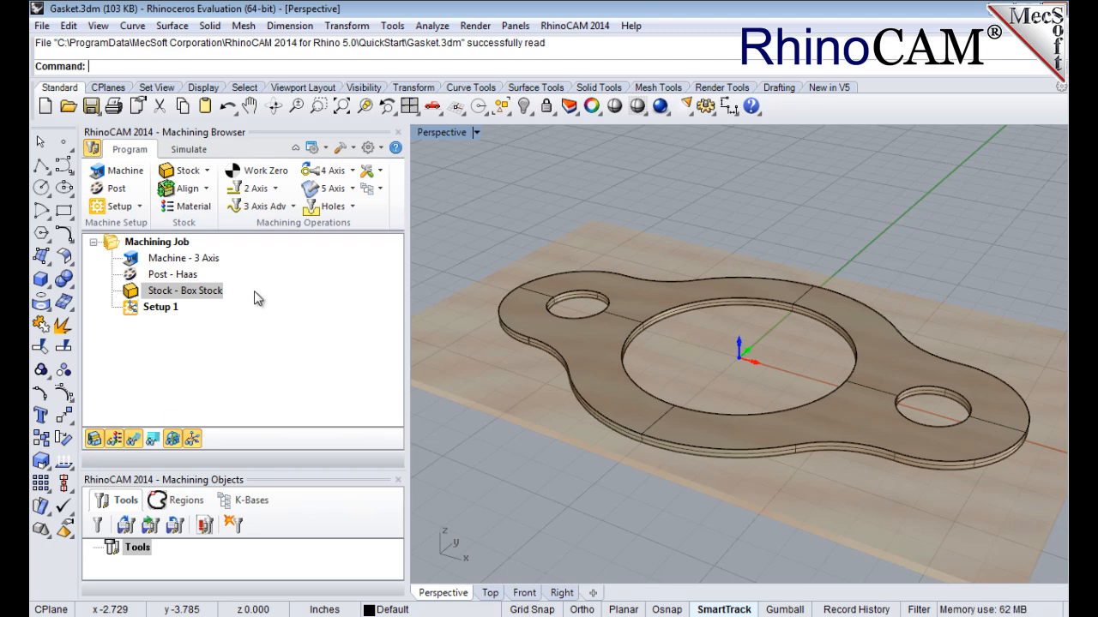
Set the world coordinate system origin to the stock box at Highest Z, South West, and fit the model in the view
click(206, 191)
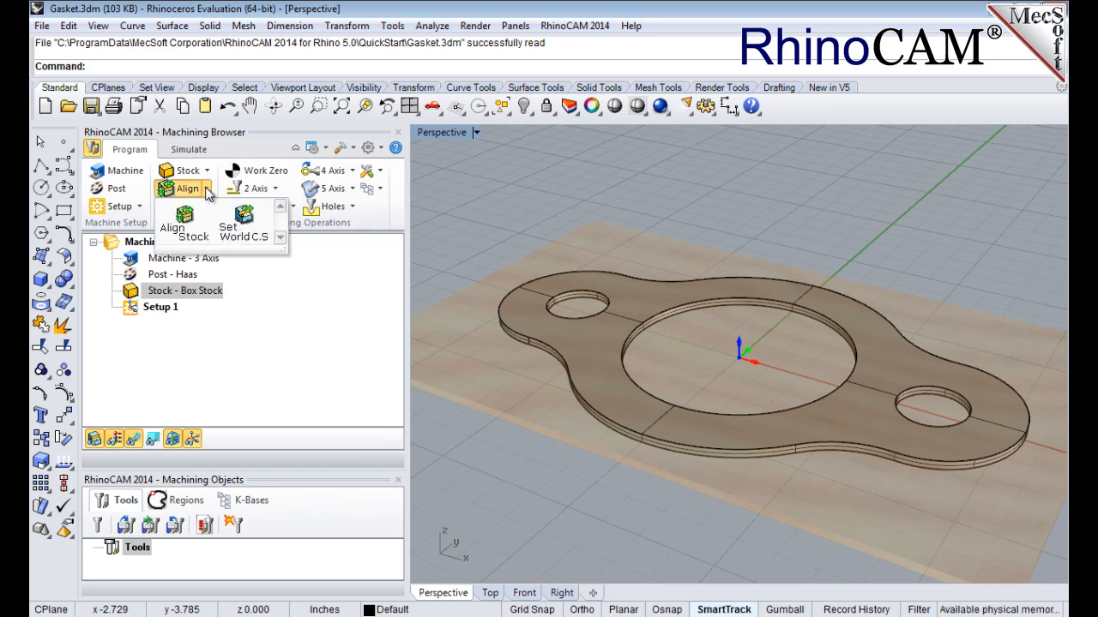
click(244, 224)
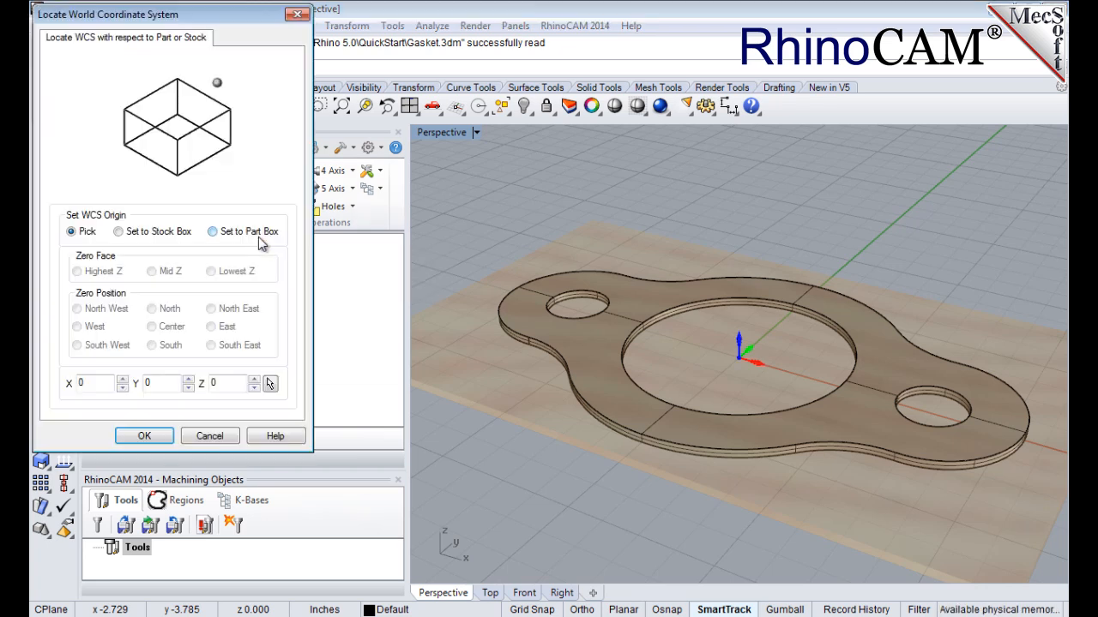
click(119, 231)
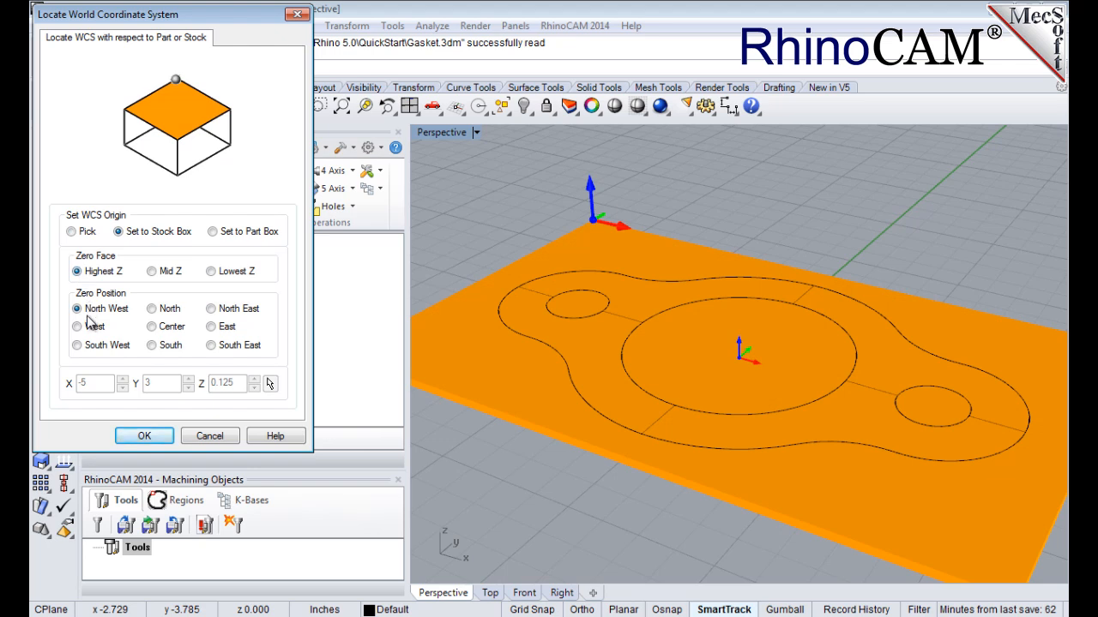
click(77, 346)
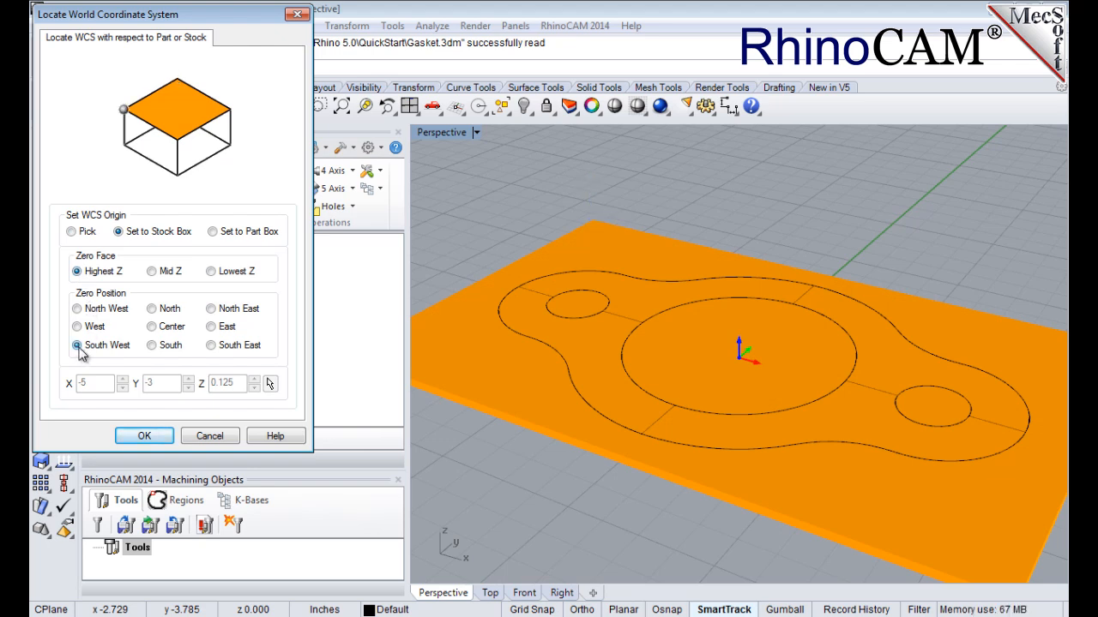
click(144, 436)
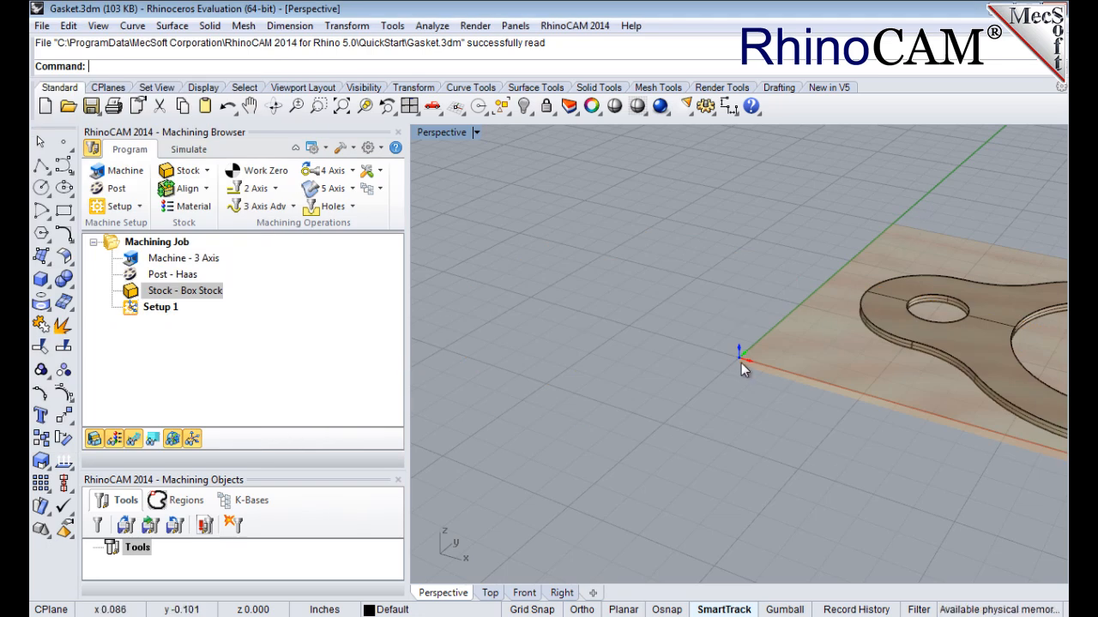
click(341, 106)
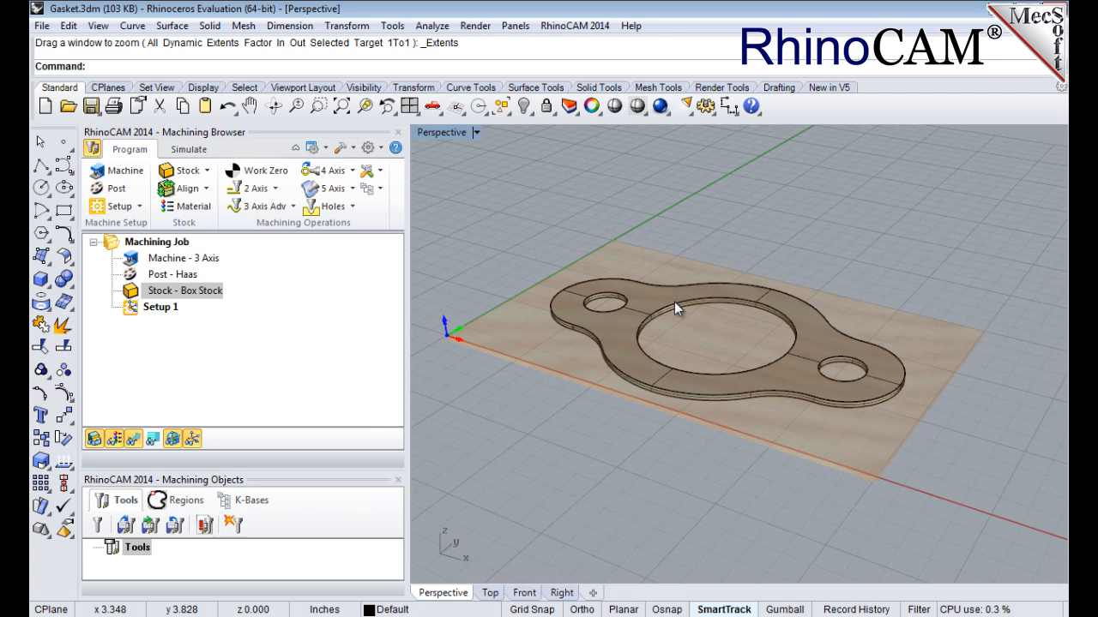
Create a work zero in Setup 1 set to the stock box at Highest Z, South West
click(266, 171)
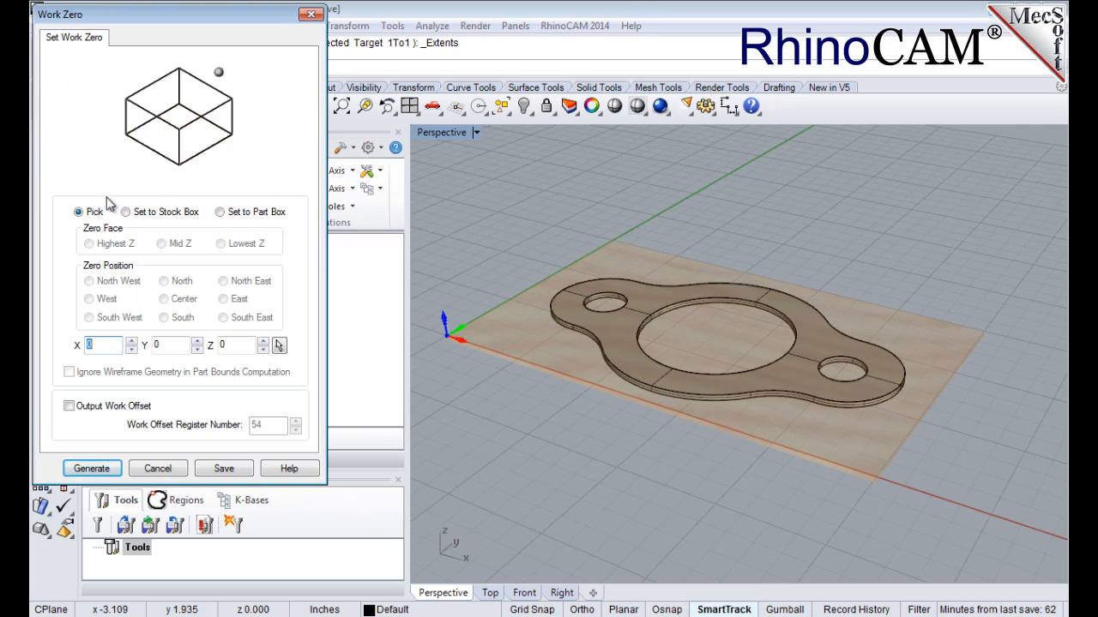
click(125, 212)
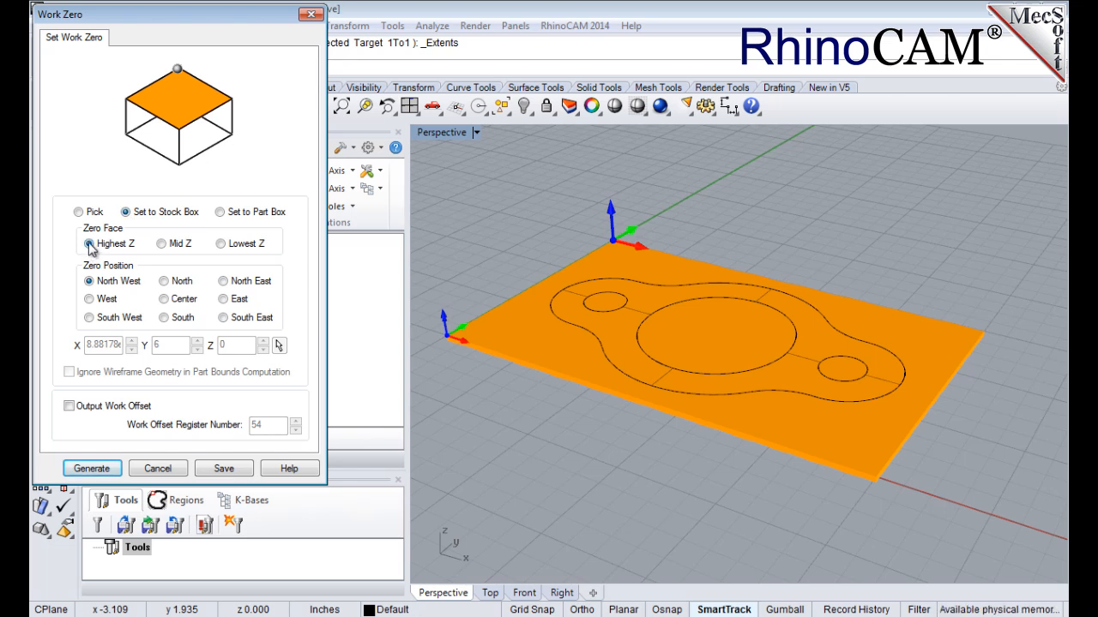
click(89, 318)
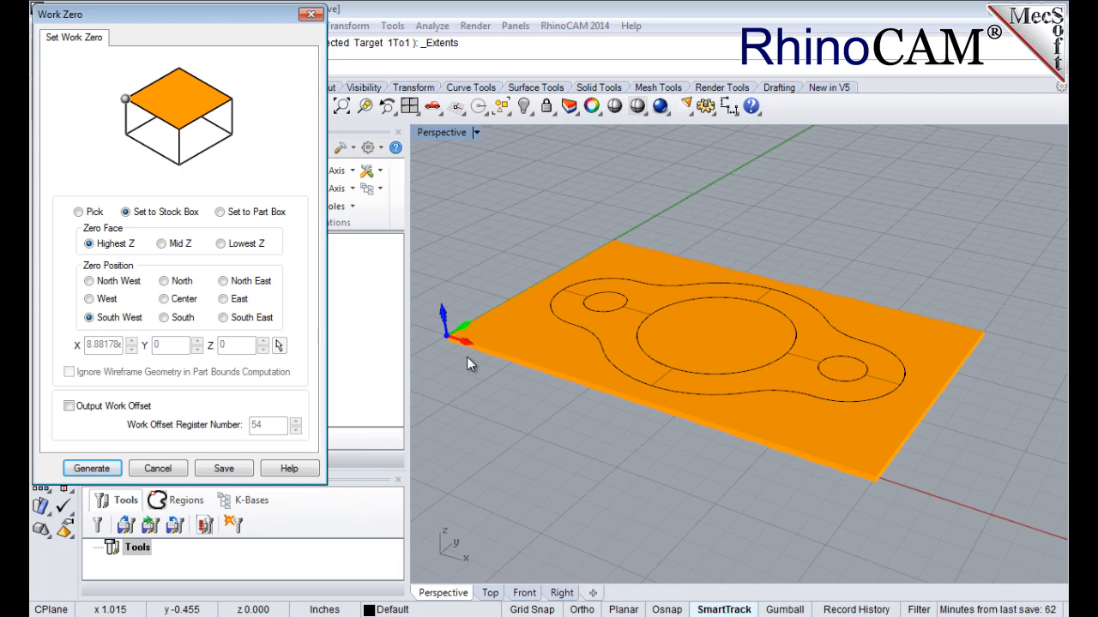
click(105, 468)
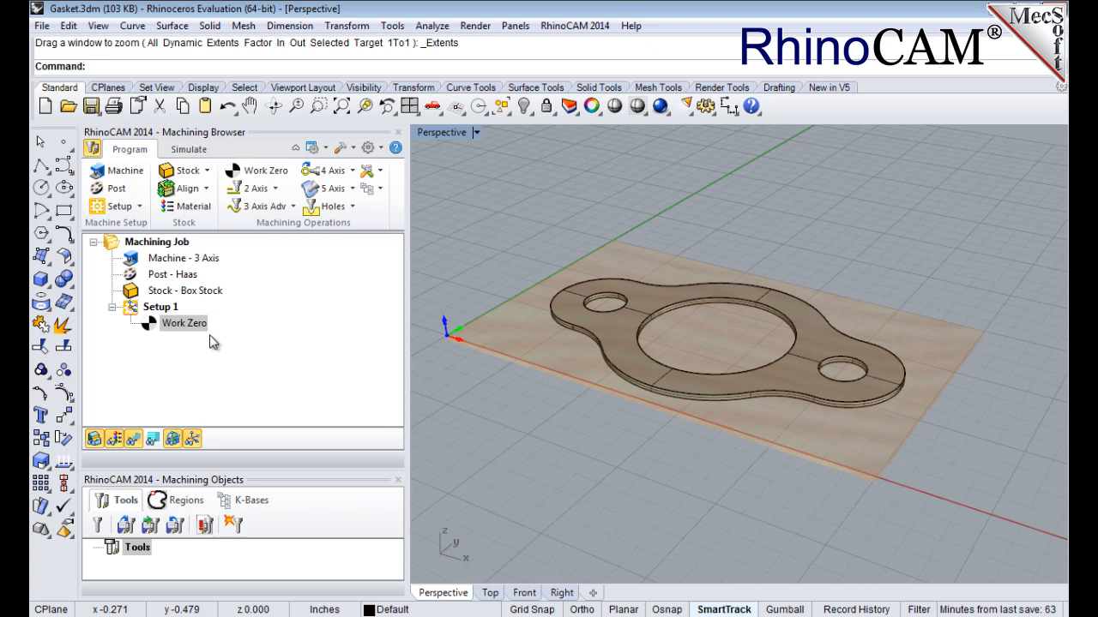
Define a flat end mill named FlatMill-0.5 with a tool diameter of 0.5
click(105, 530)
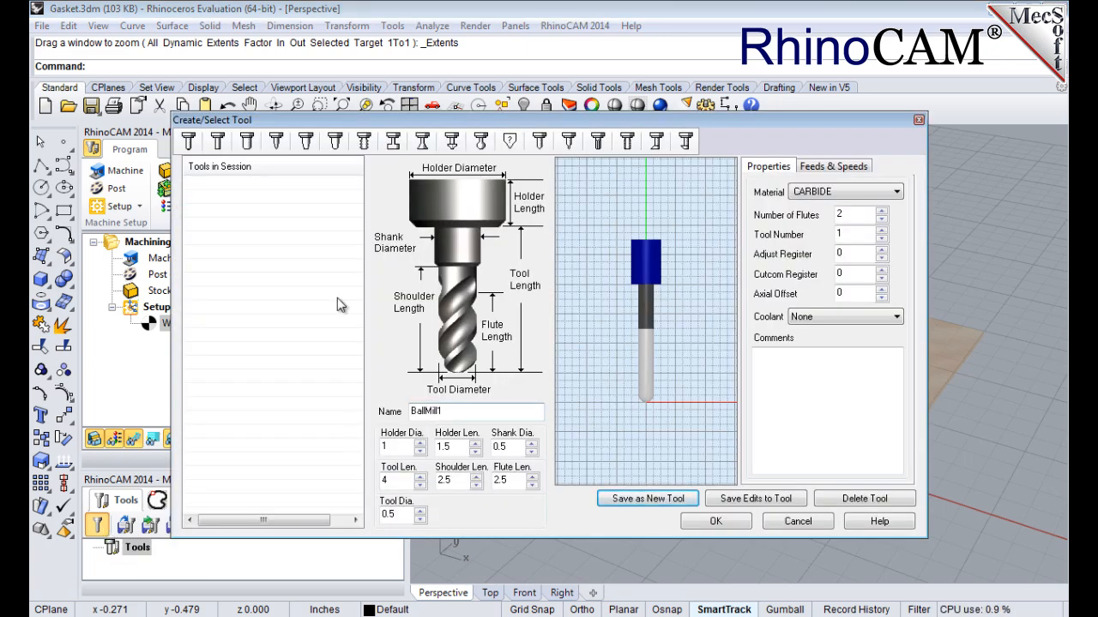
click(219, 142)
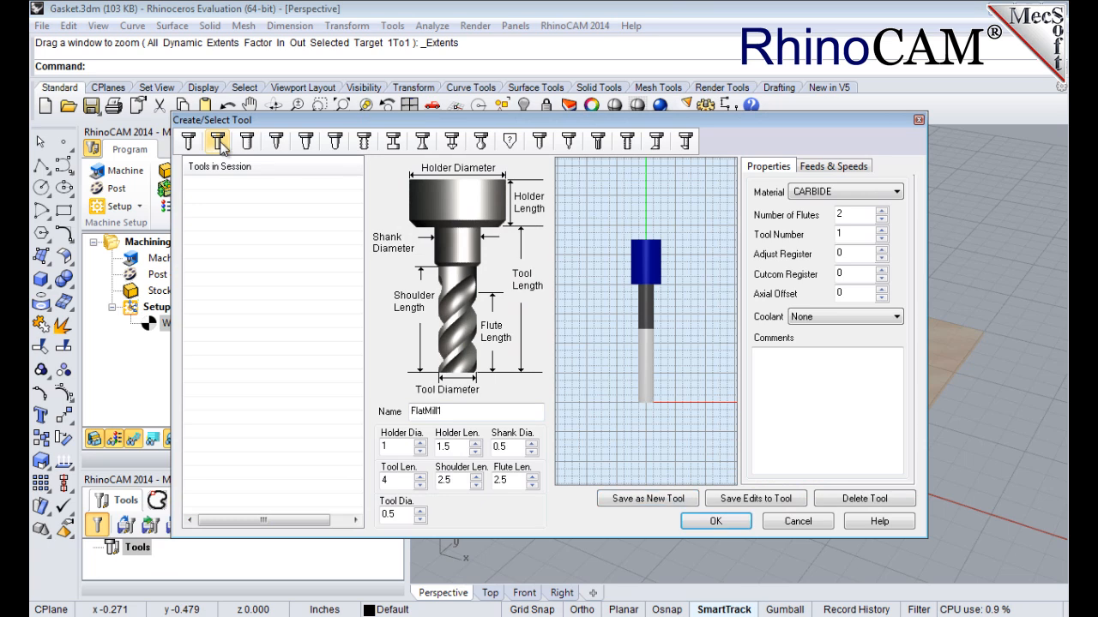
click(455, 410)
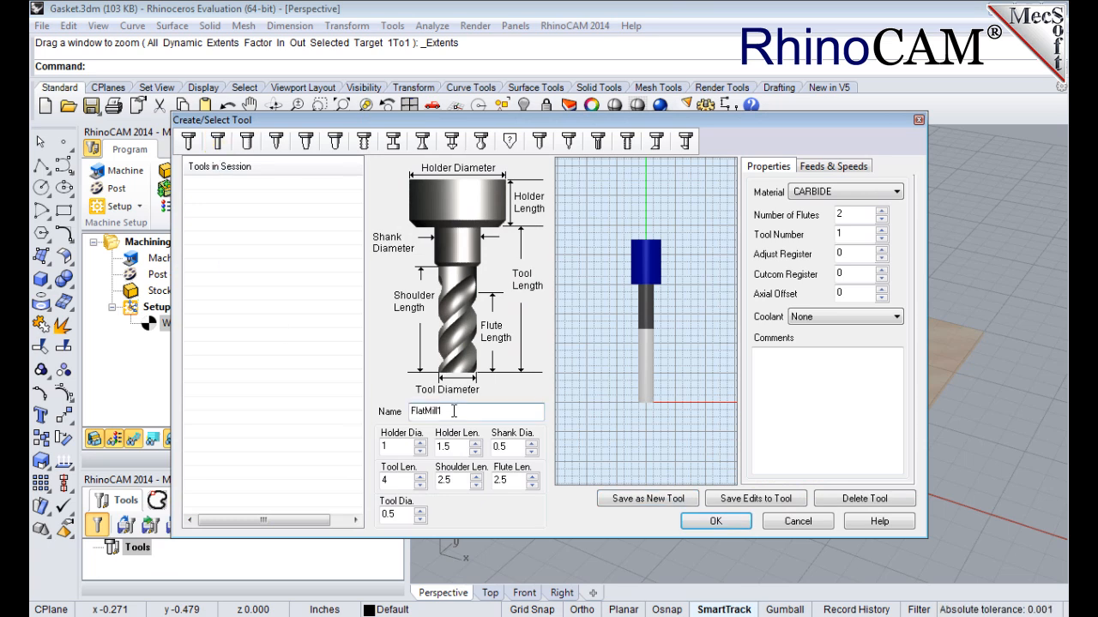
text(-0.5)
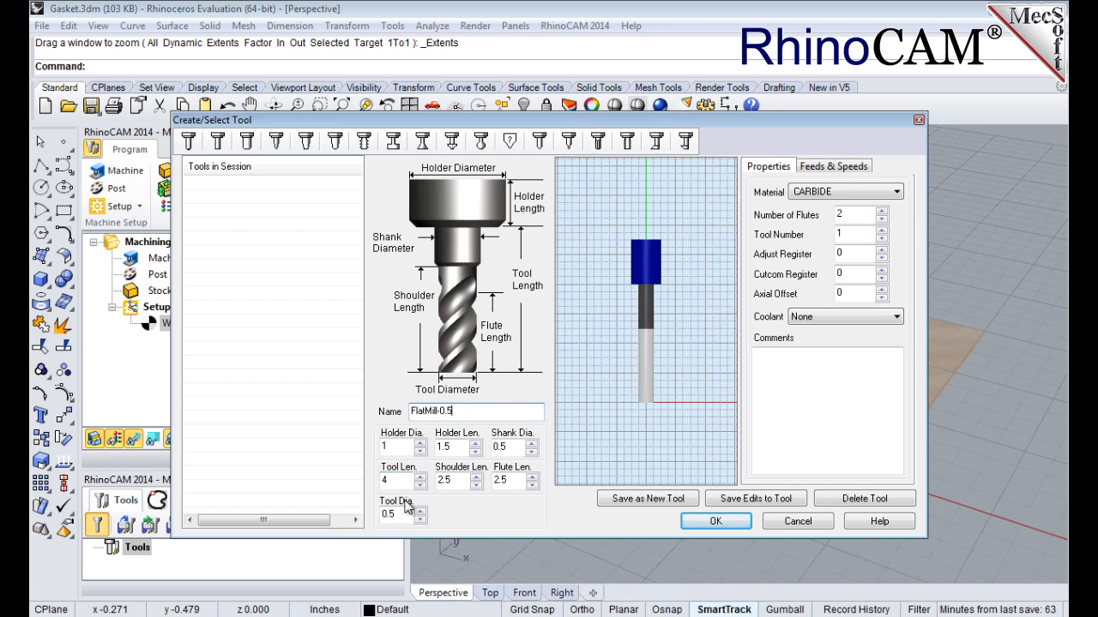
click(408, 514)
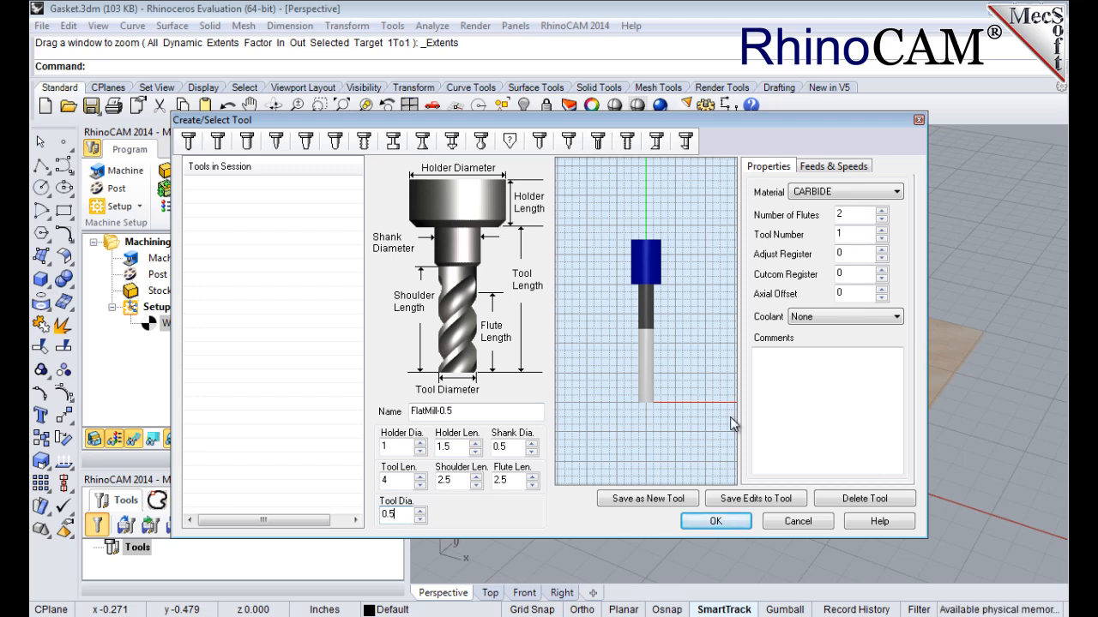
Set the flat mill's material to HSS with 2 flutes and tool number 1
double_click(840, 214)
key(BackSpace)
click(844, 192)
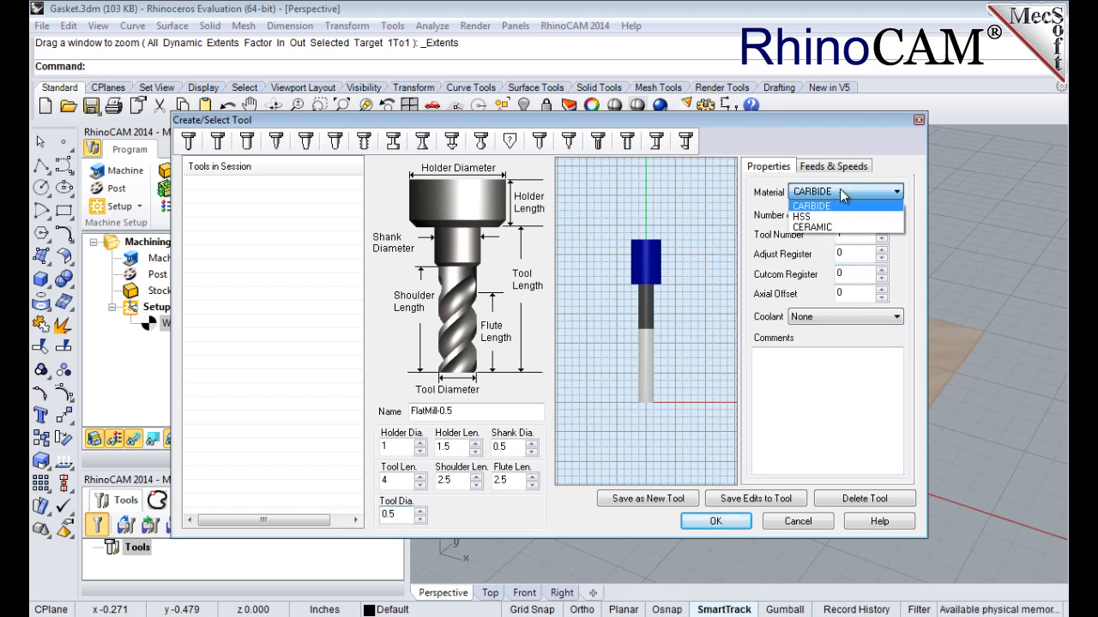
click(837, 217)
text(2)
click(862, 232)
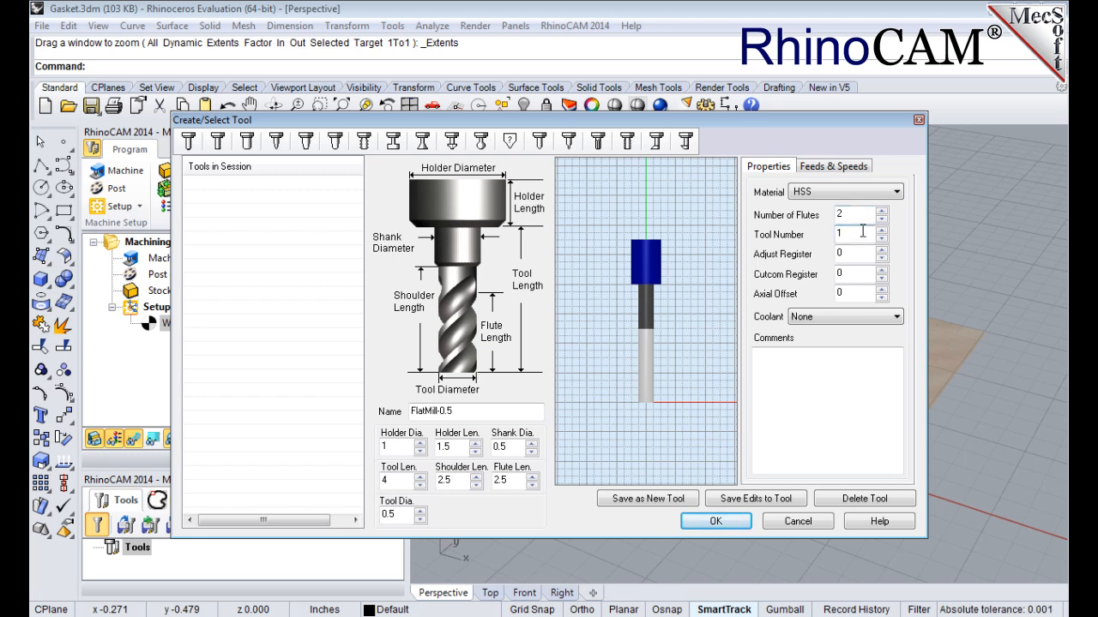
Load the flat mill's feeds and speeds from file for WOOD stock and HSS tool material
click(840, 168)
click(829, 470)
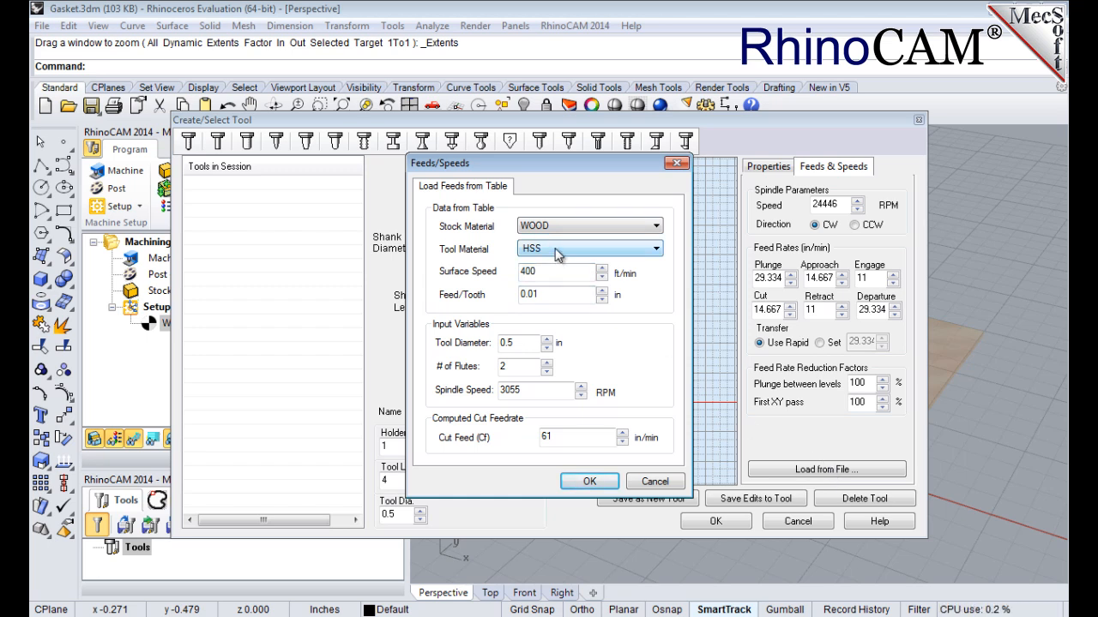
click(589, 481)
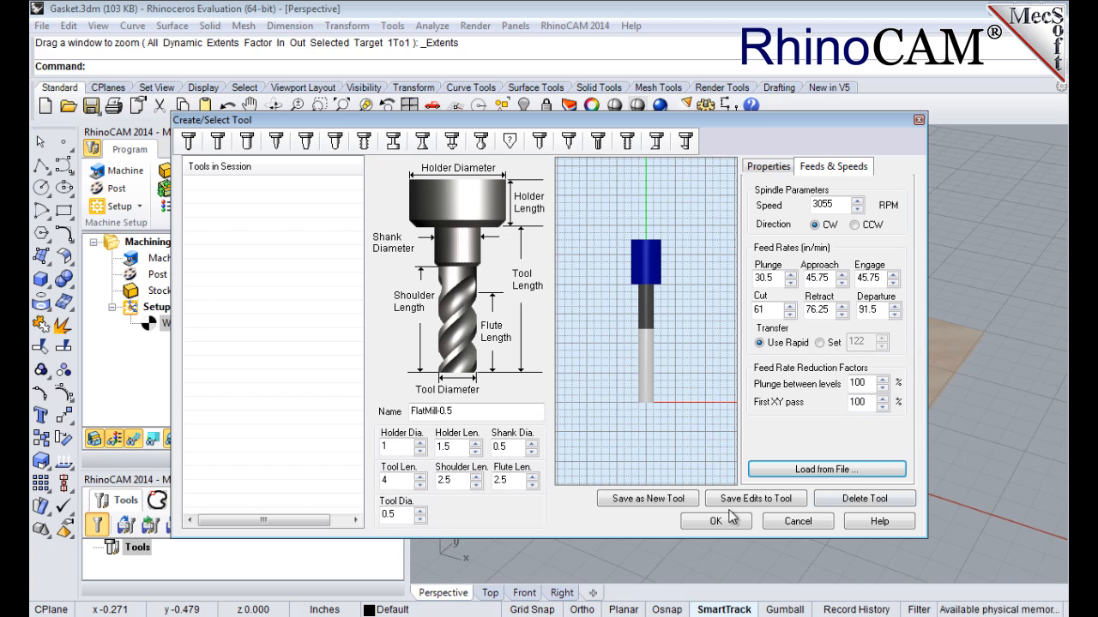
Save FlatMill-0.5 as a new tool in the session and select it in the tool library
click(676, 501)
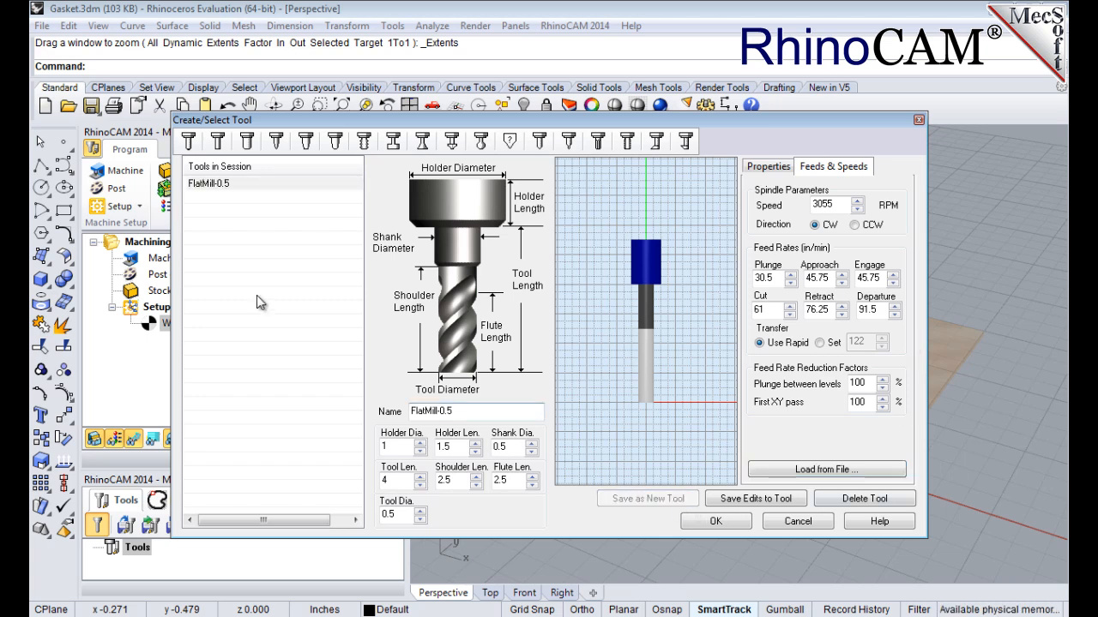
click(228, 185)
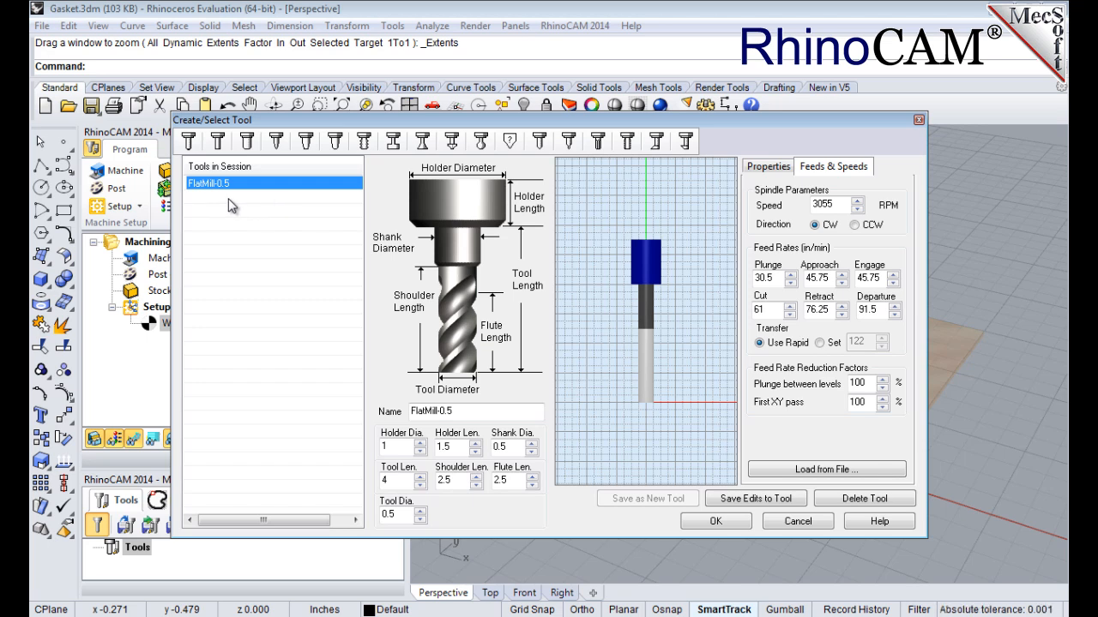
click(729, 525)
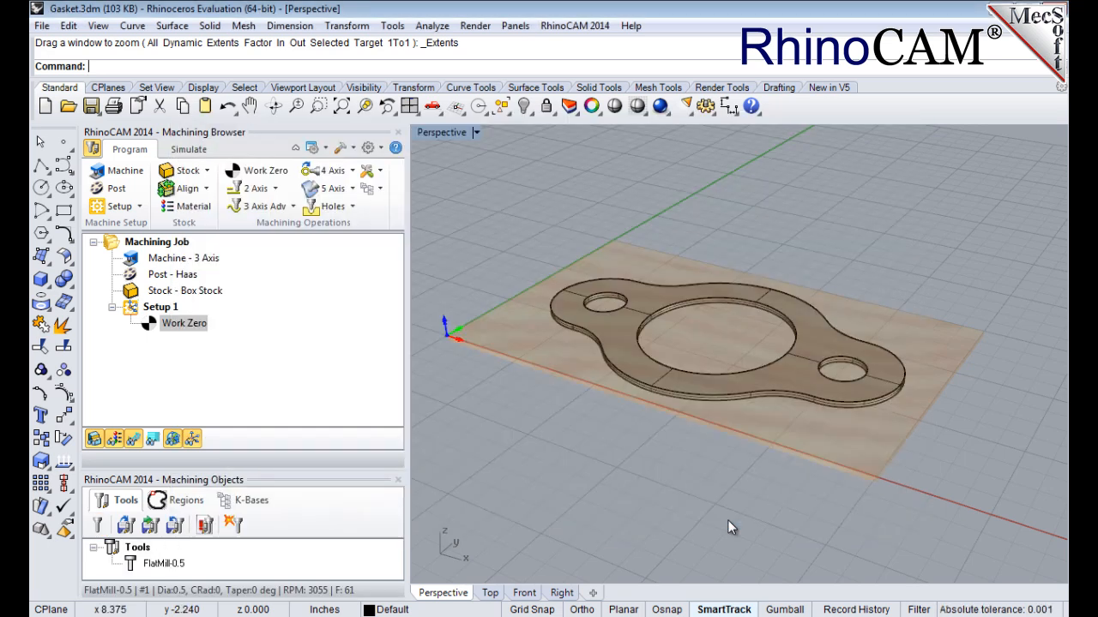
click(165, 566)
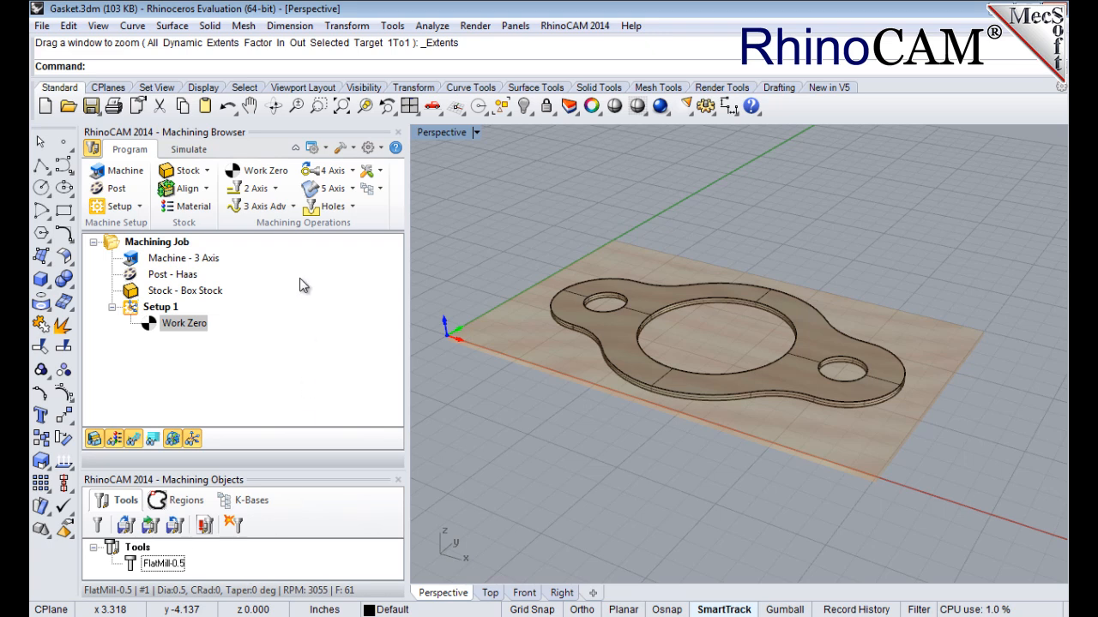
Start a 2 1/2 Axis Profiling operation with the gasket's large center hole and two small end holes as drive regions, and check each region
click(275, 189)
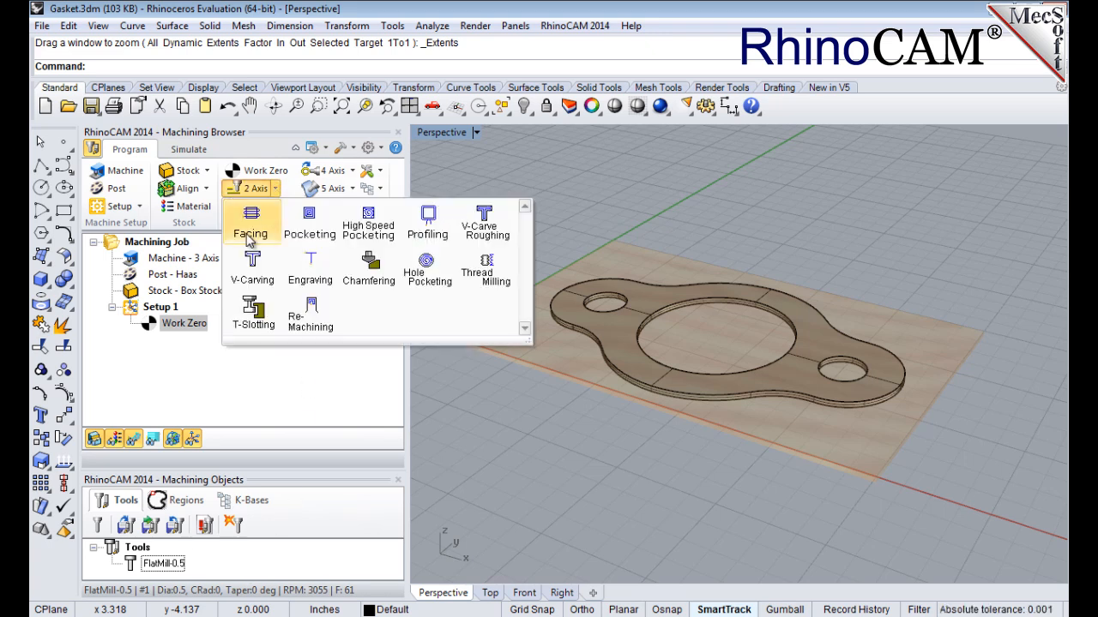
click(428, 222)
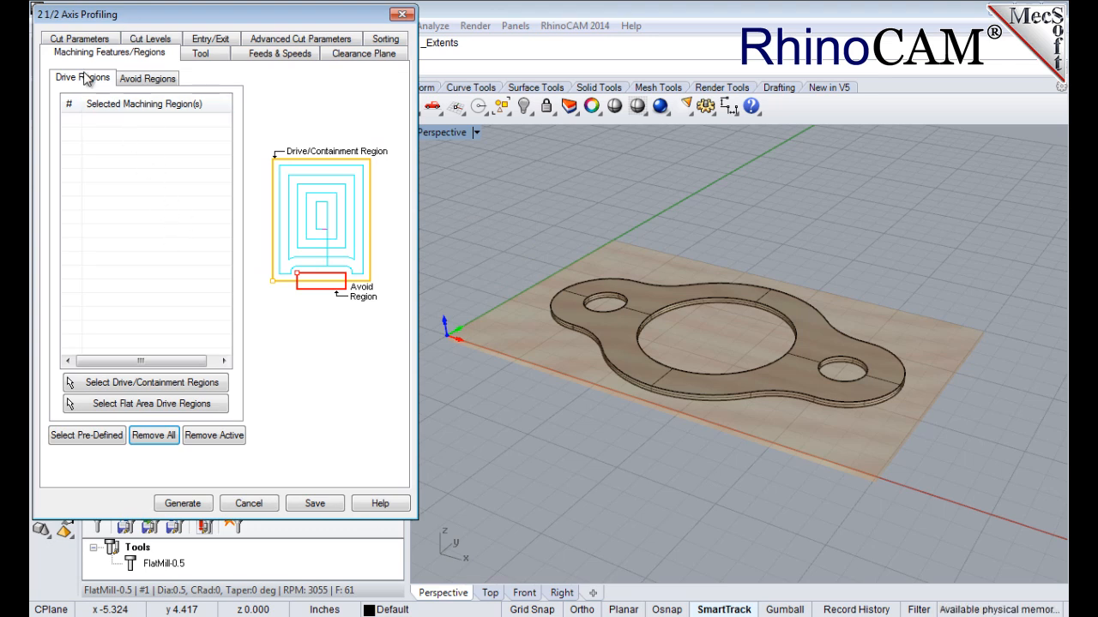
click(146, 386)
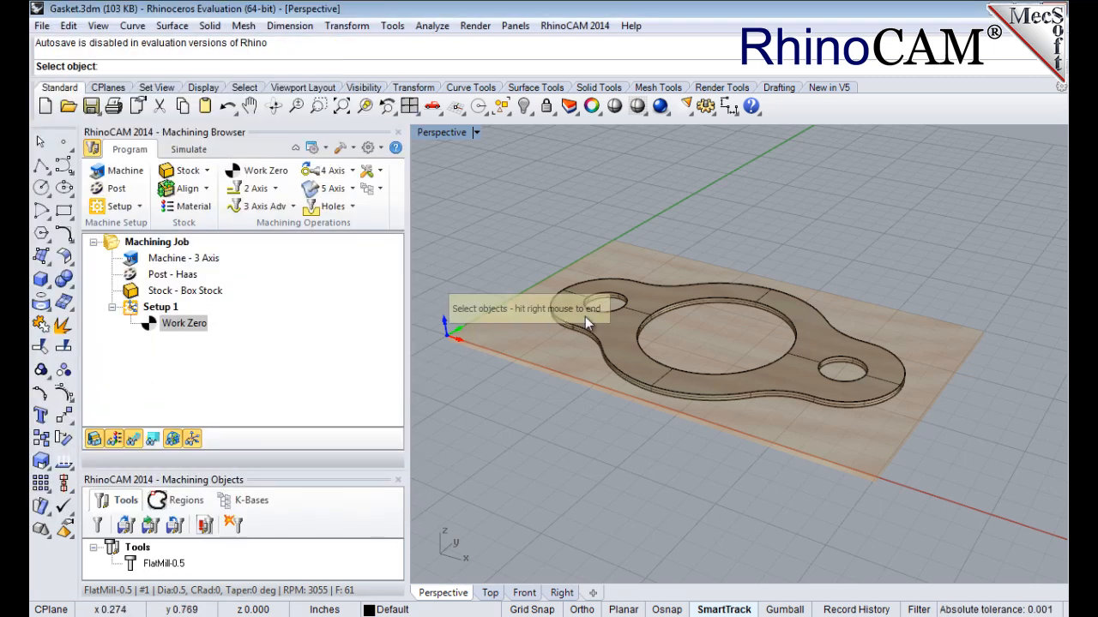
click(683, 301)
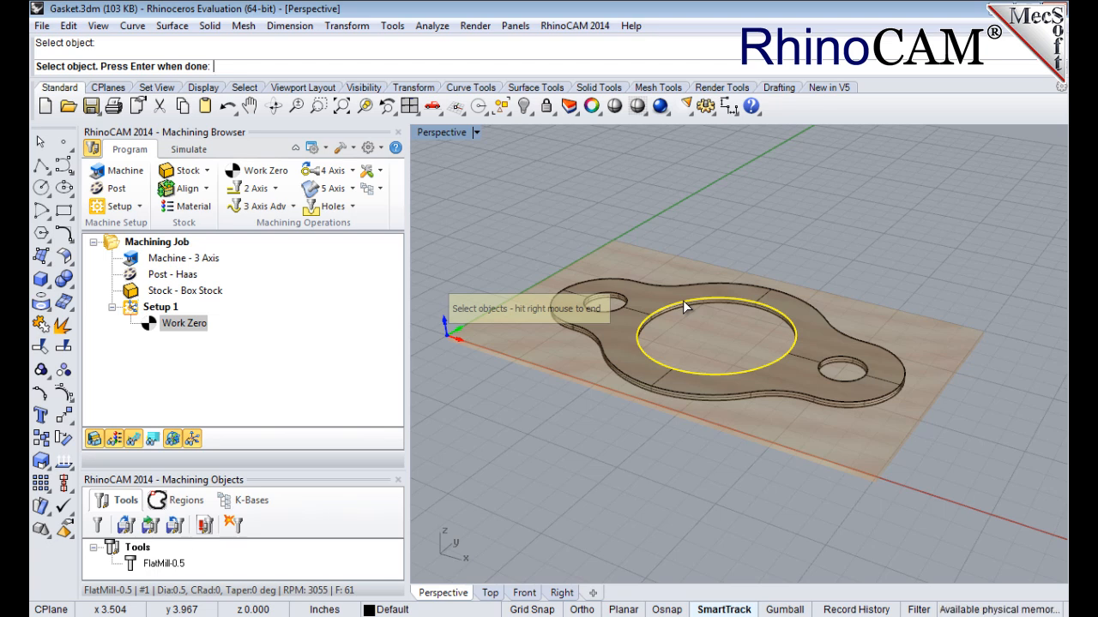
click(607, 295)
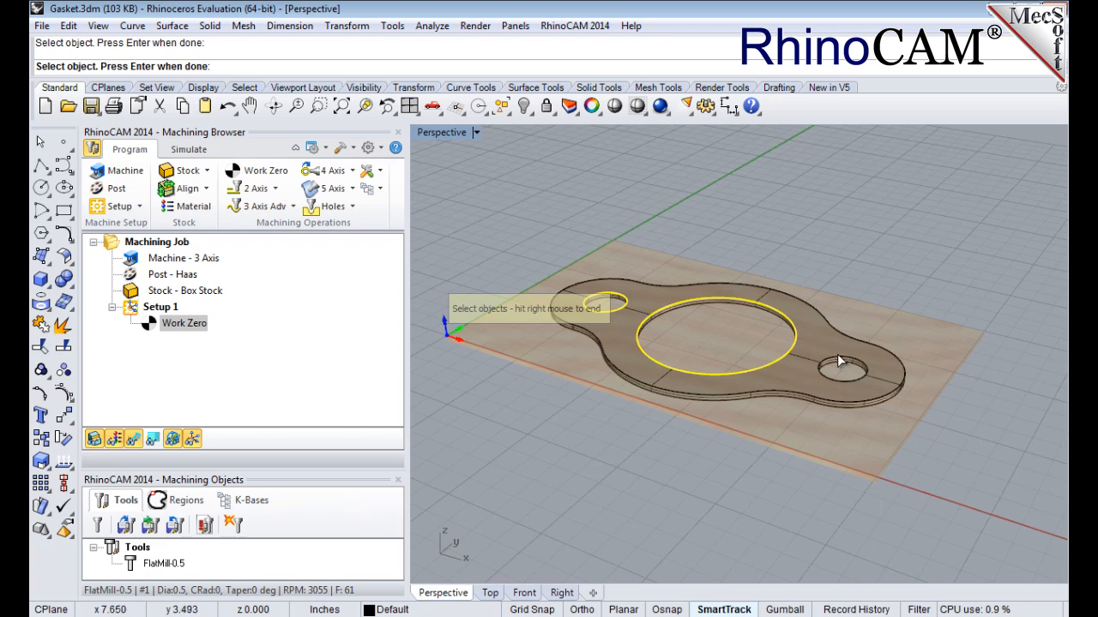
right_click(719, 332)
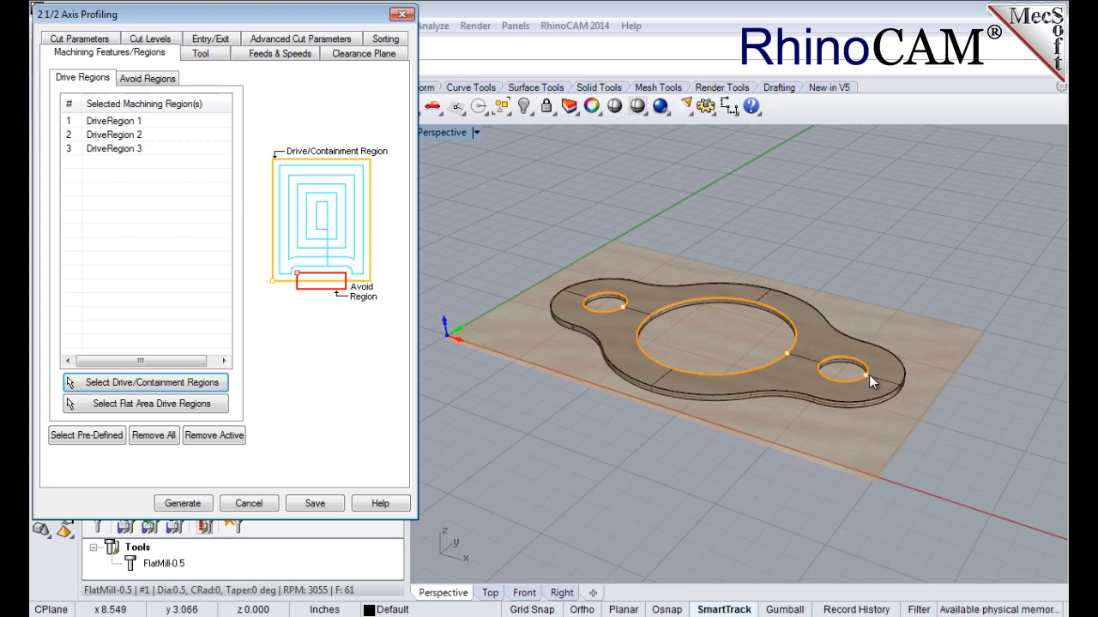
click(124, 124)
click(130, 136)
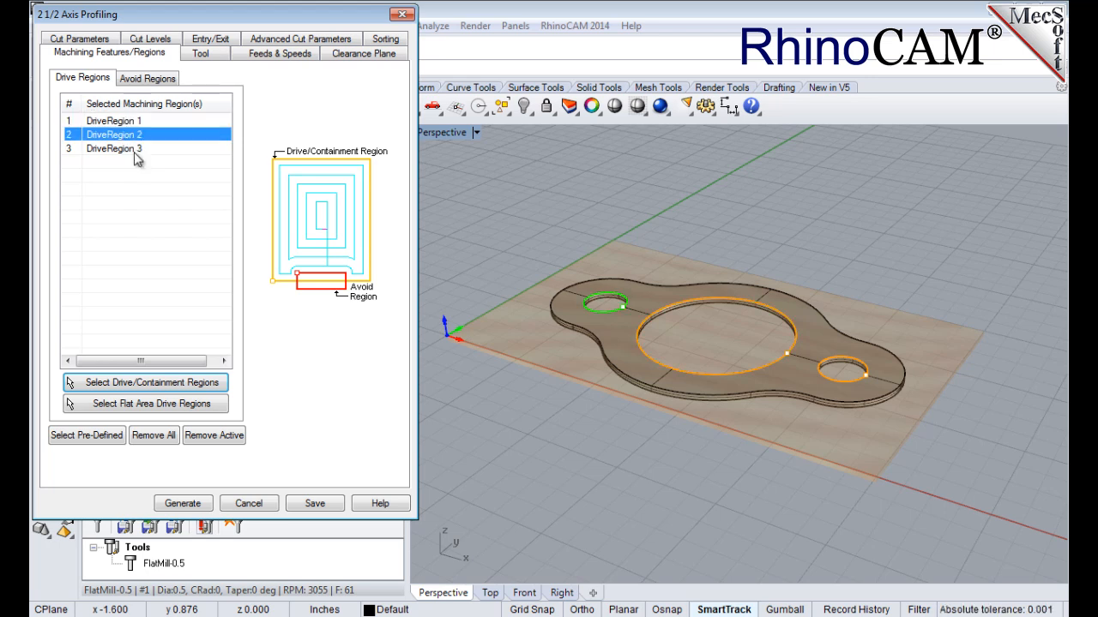
click(135, 151)
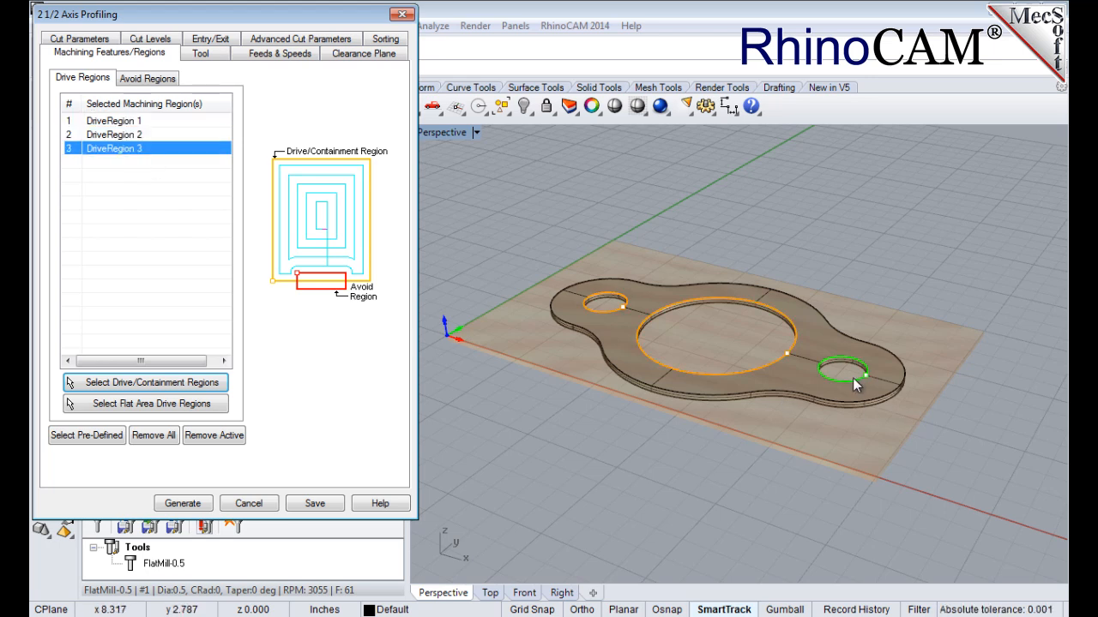
Assign FlatMill-0.5 to the profiling operation and load its feeds and speeds from the tool
click(207, 60)
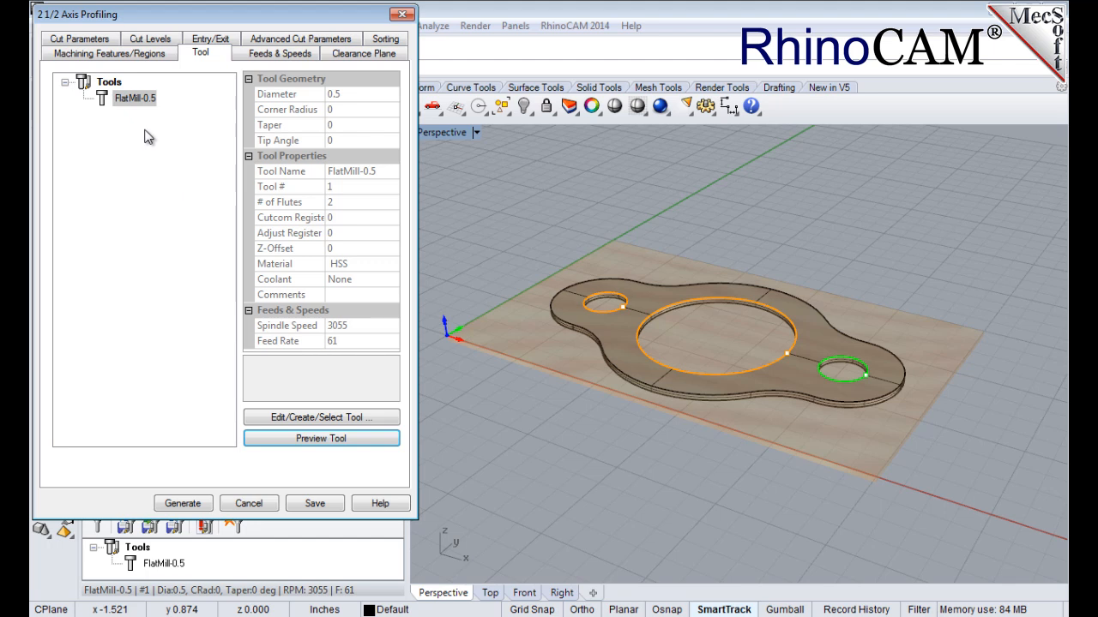
click(137, 99)
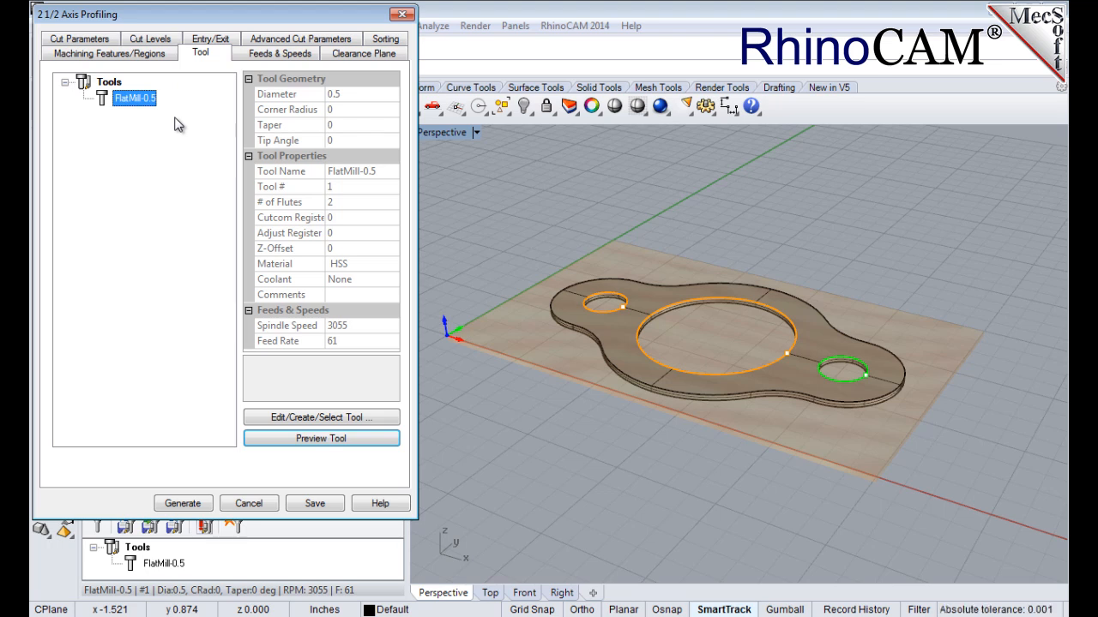
drag(199, 15, 562, 67)
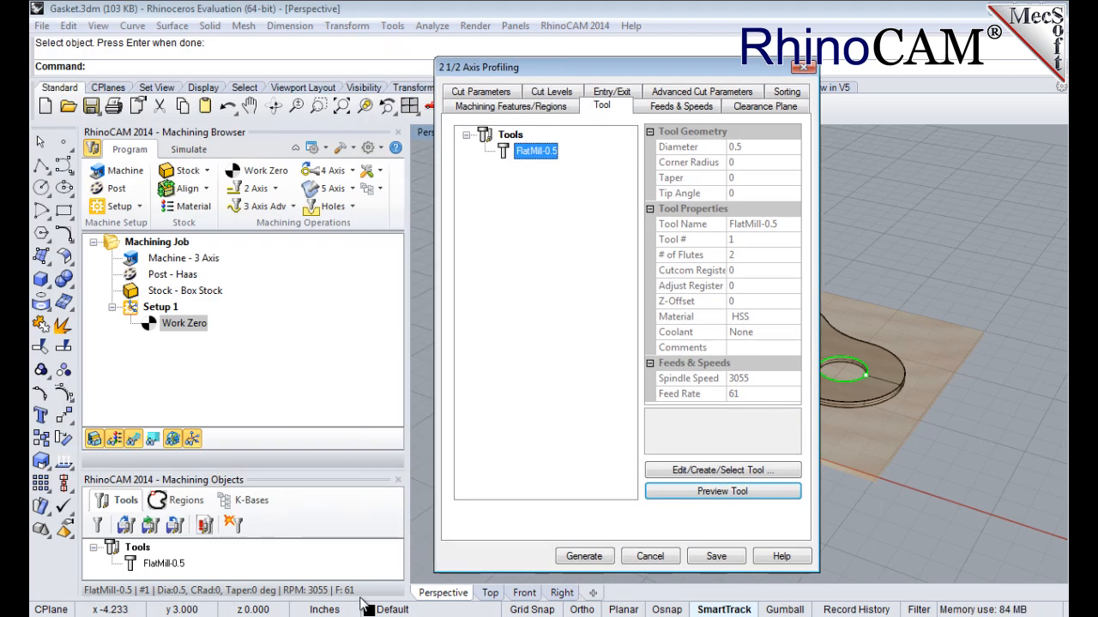
drag(598, 67, 241, 36)
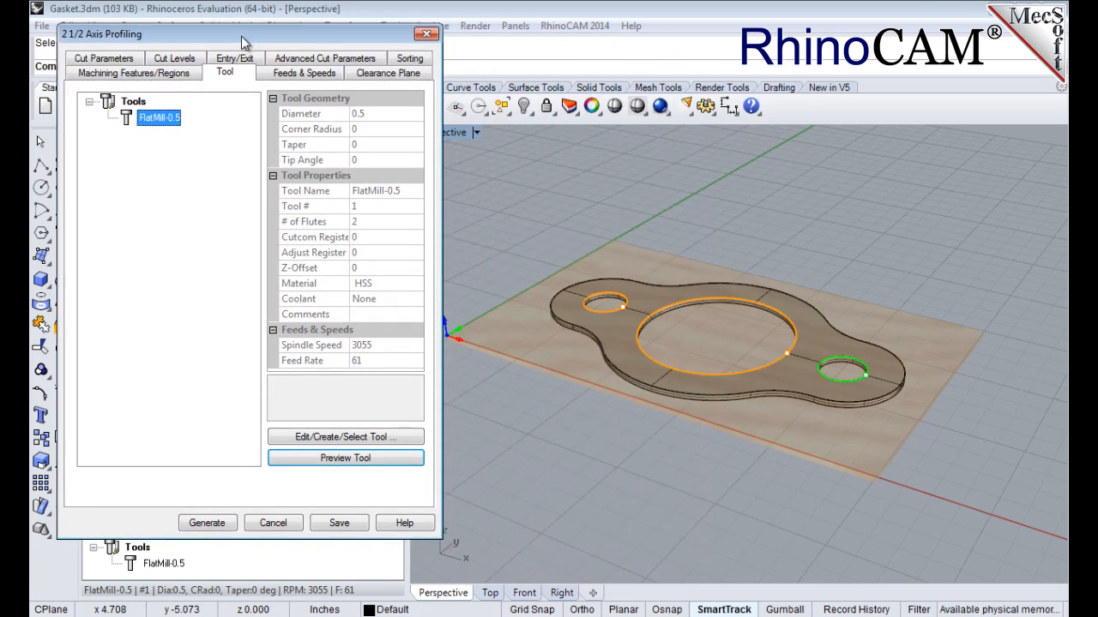
click(294, 74)
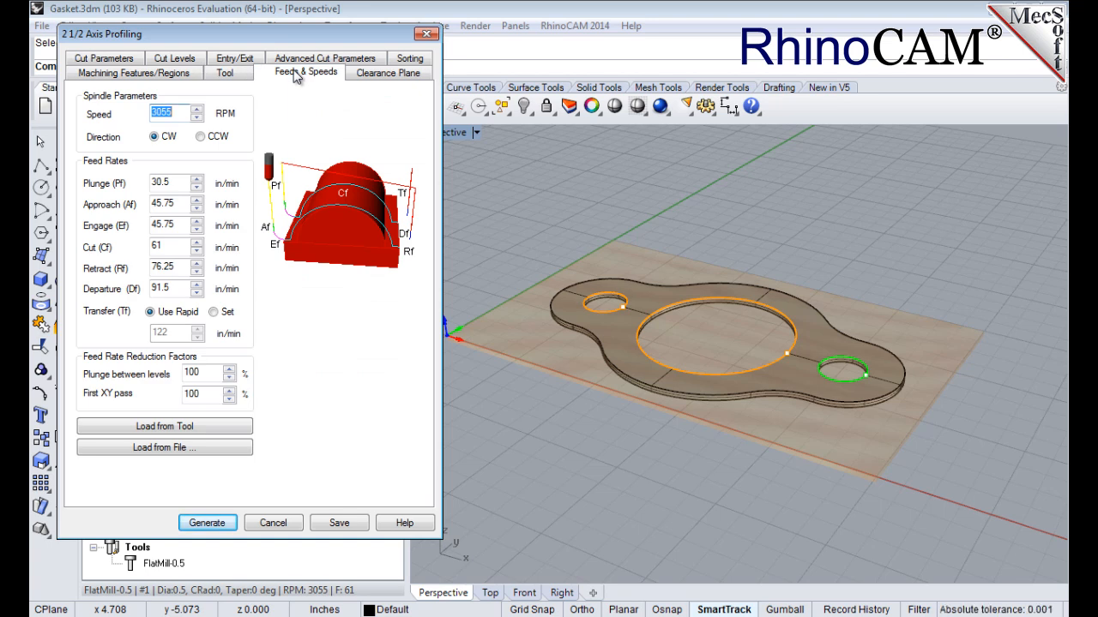
click(180, 429)
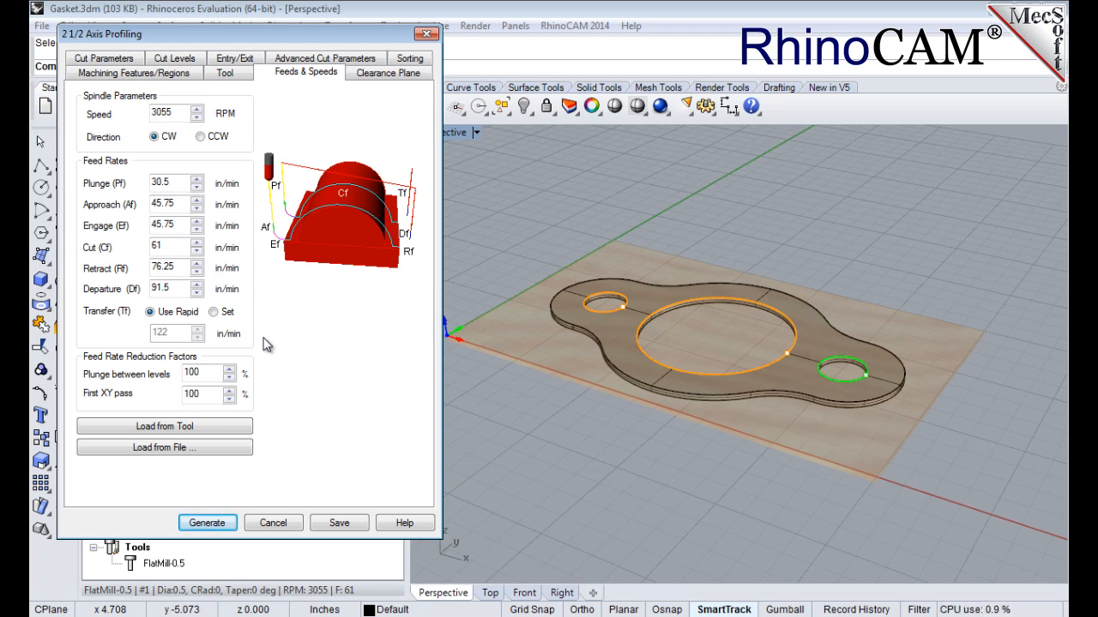
Review the clearance plane settings and enable Use Outside/Inside for Closed Curves in the cut parameters with the Inside option
click(392, 77)
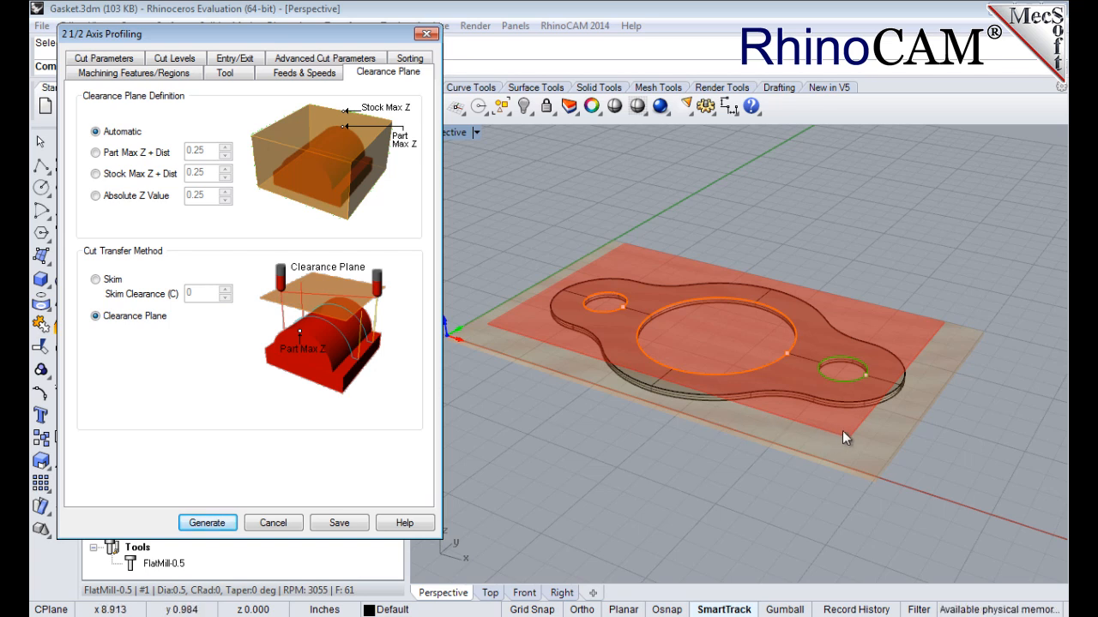
click(108, 58)
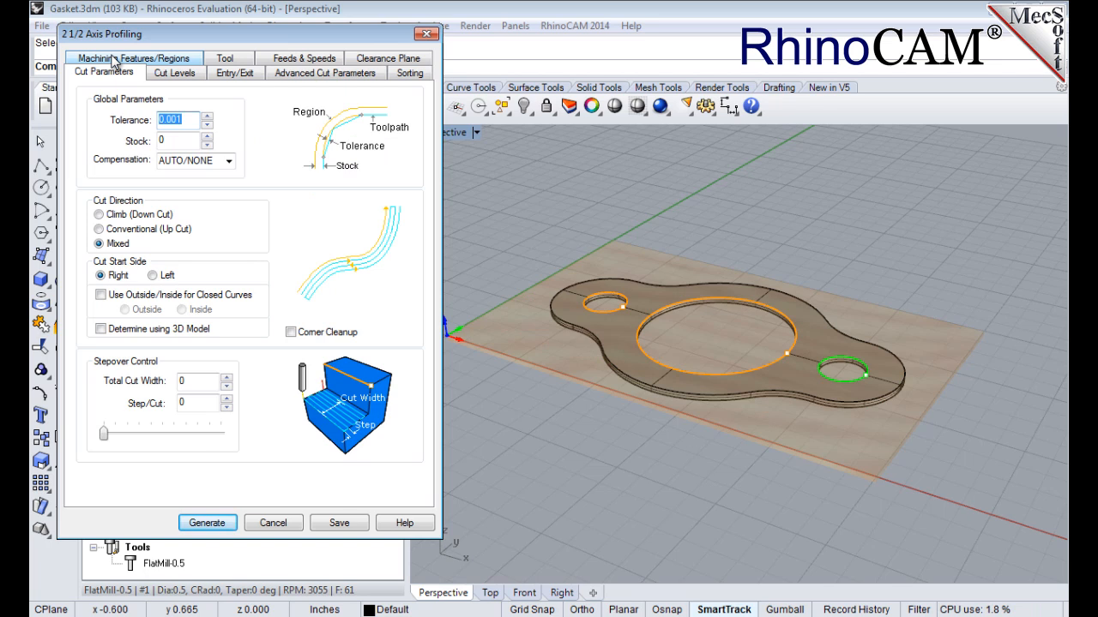
click(178, 140)
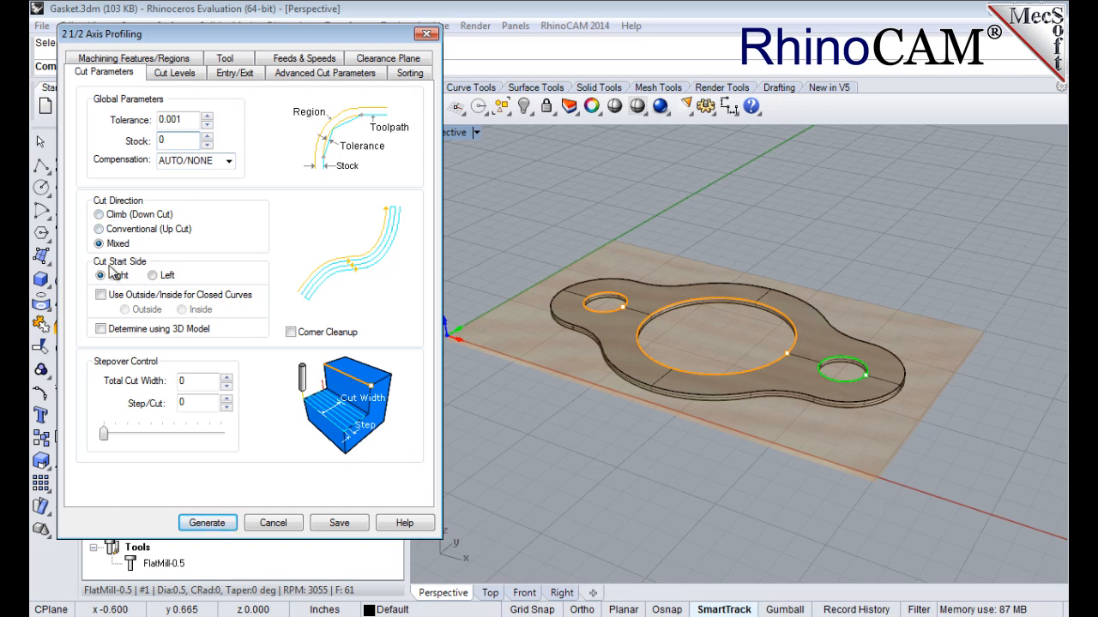
click(105, 297)
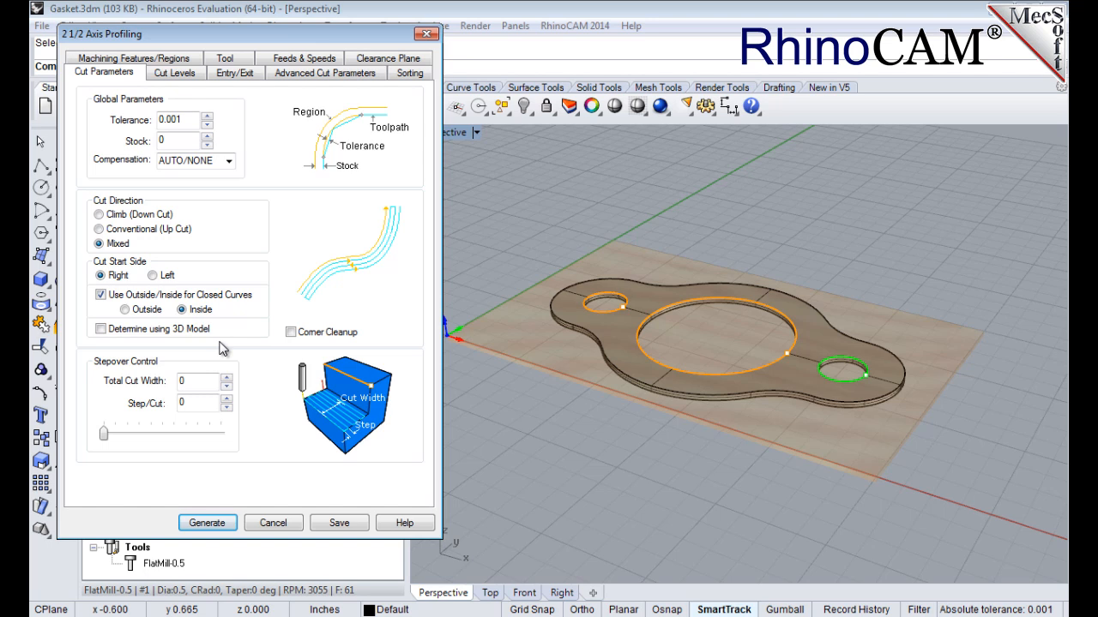
Set the profiling cut levels with the cut geometry at top and a total cut depth of 0.125, and check the rough depth fields
click(202, 79)
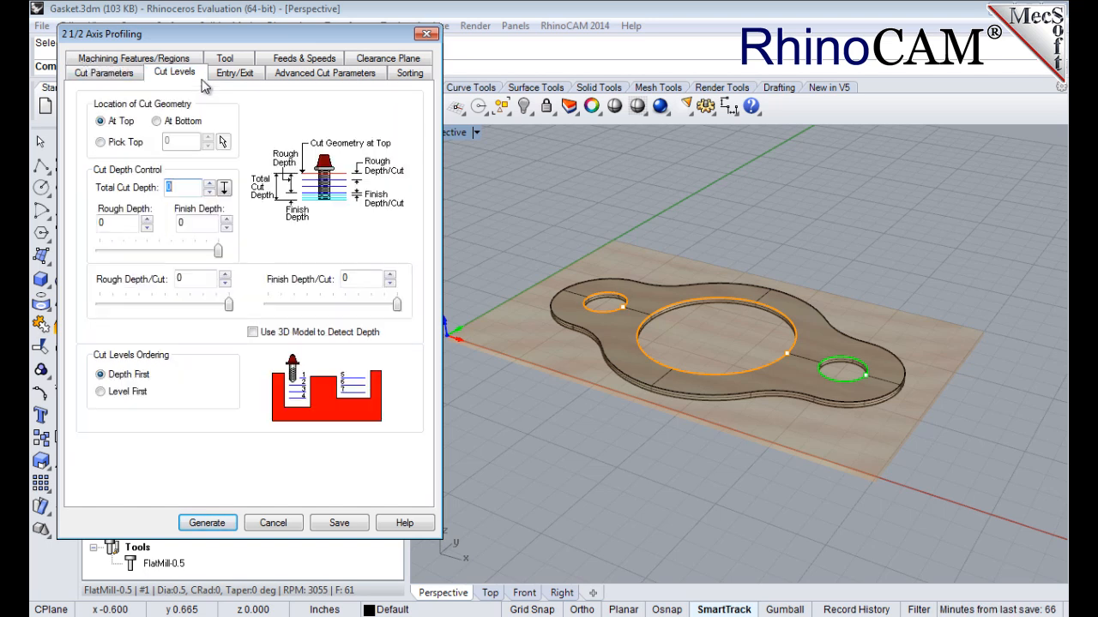
click(100, 122)
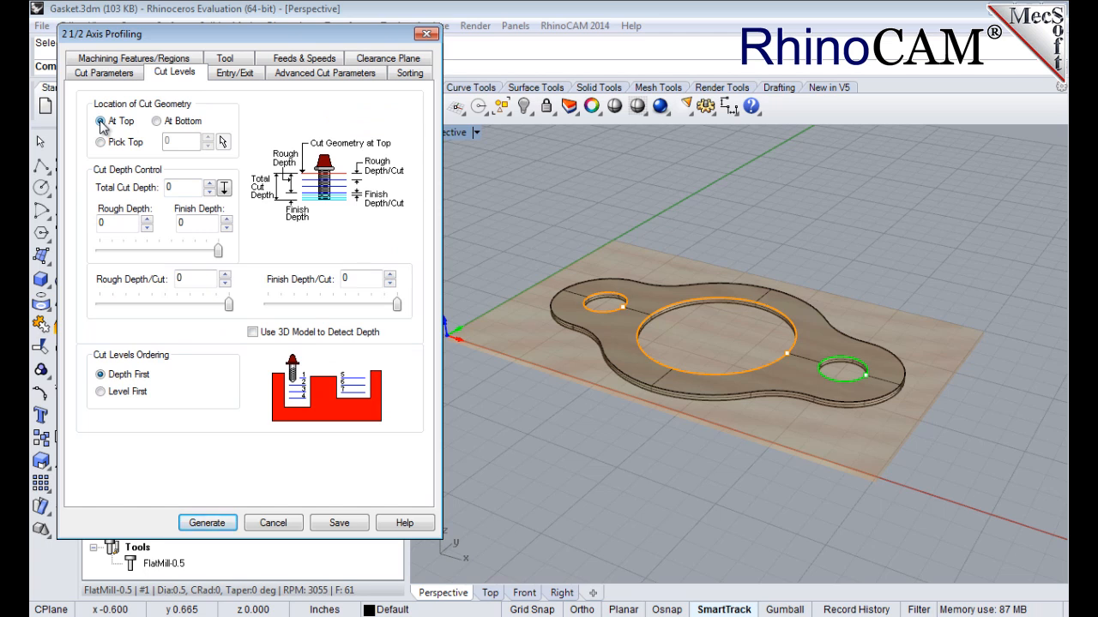
click(184, 186)
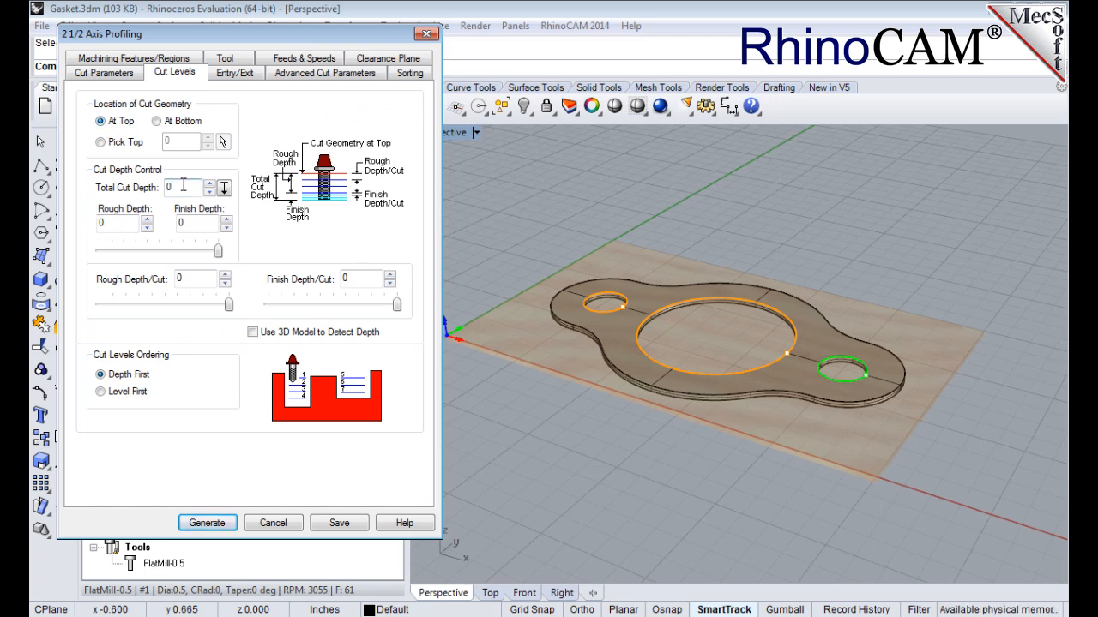
text(.125)
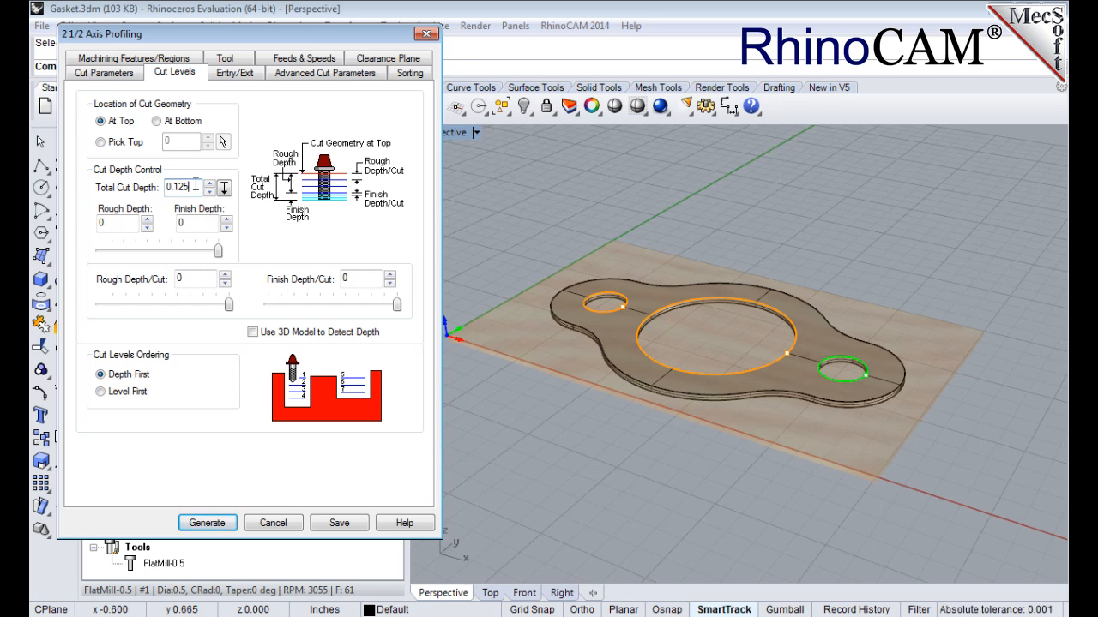
click(122, 221)
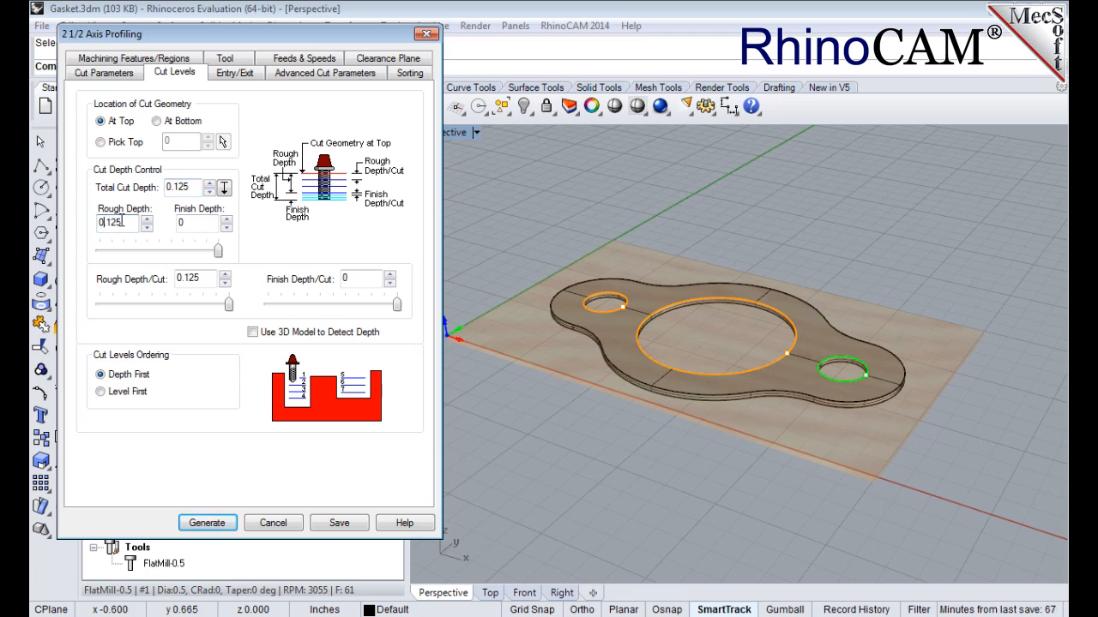
click(212, 279)
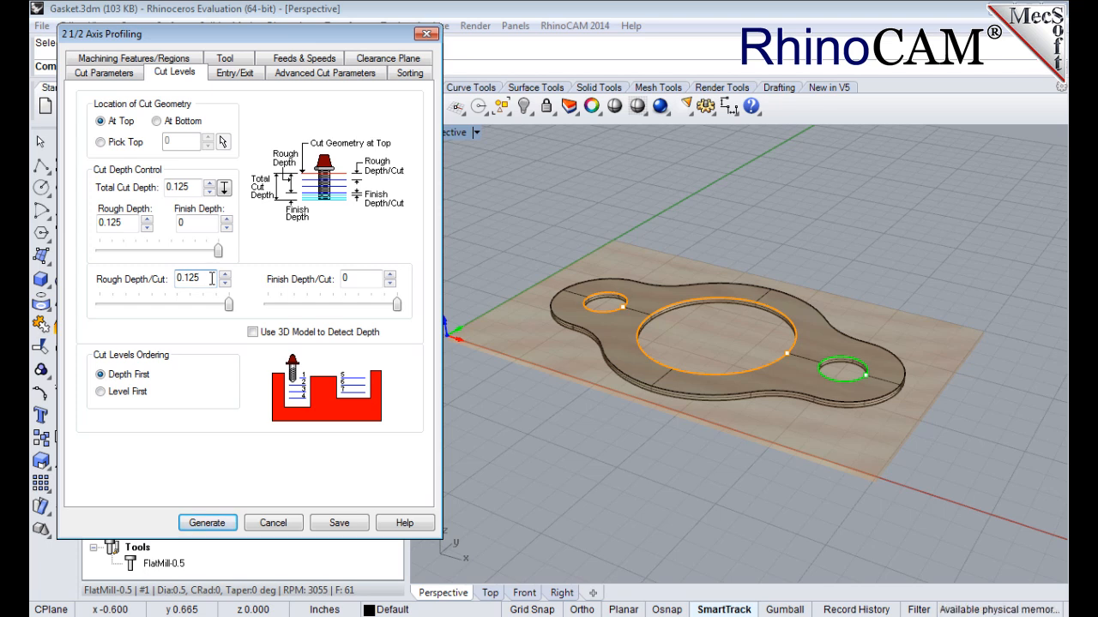
Set both entry and exit motions to None and generate the hole profiling toolpath
click(239, 76)
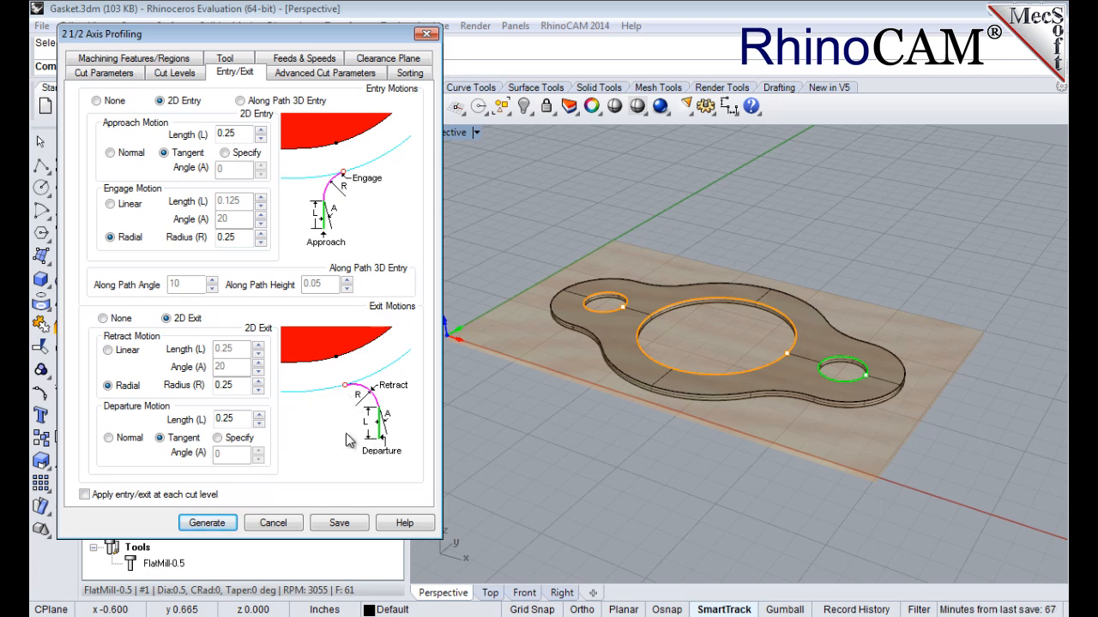
click(97, 101)
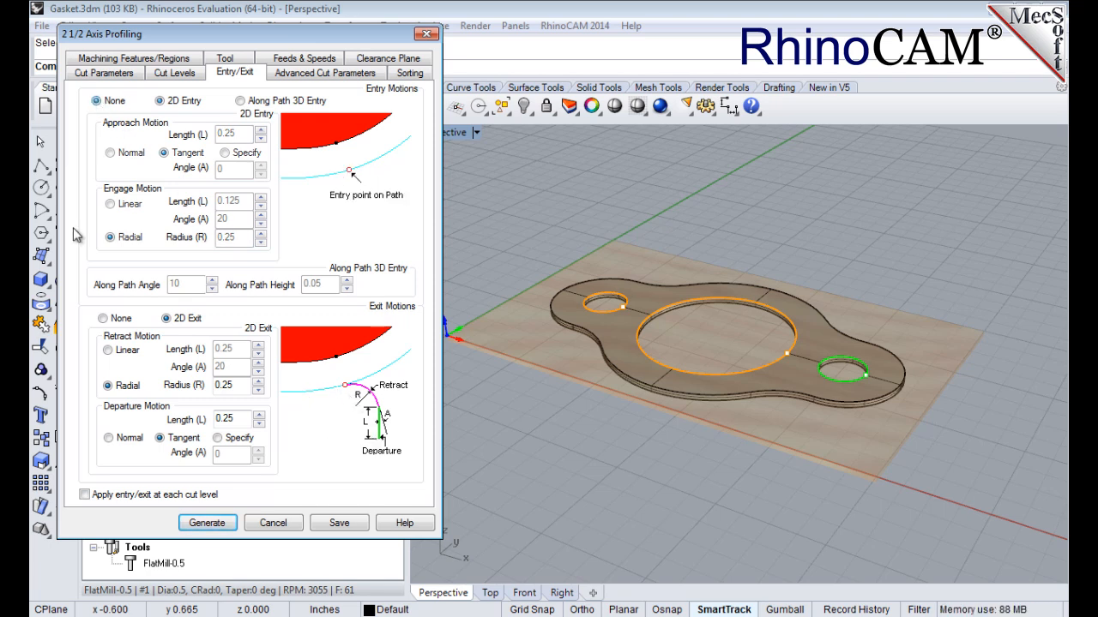
click(103, 319)
click(207, 523)
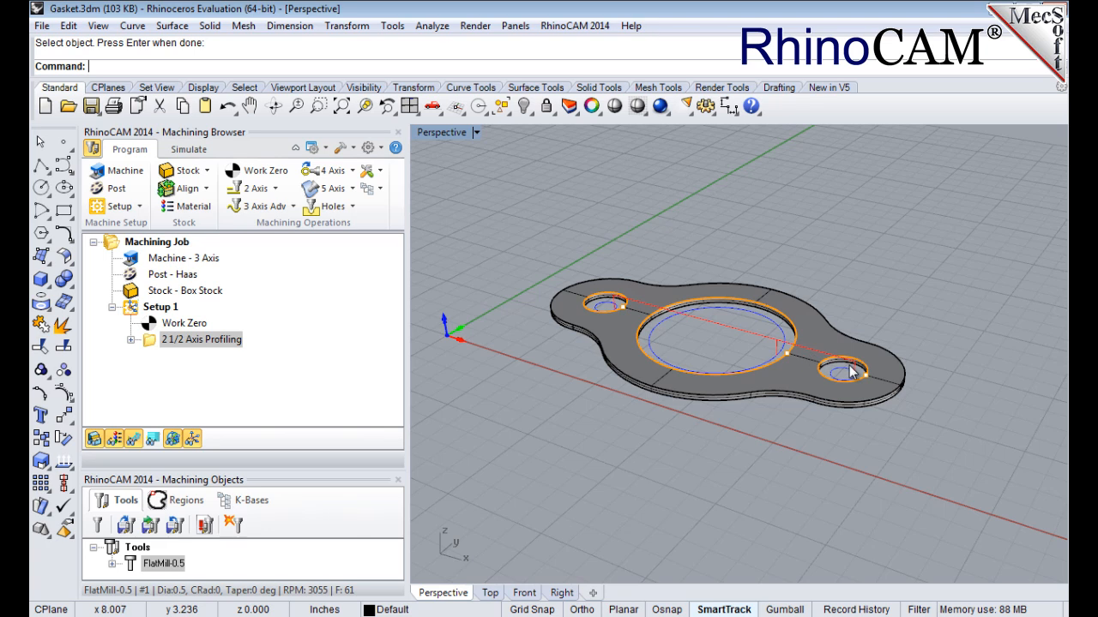
Toggle the toolpath display off and on to inspect the generated passes inside the three holes
click(136, 442)
click(137, 447)
click(137, 446)
click(137, 446)
Simulate the hole profiling operation on the stock and toggle the display options to inspect the cut material
click(190, 150)
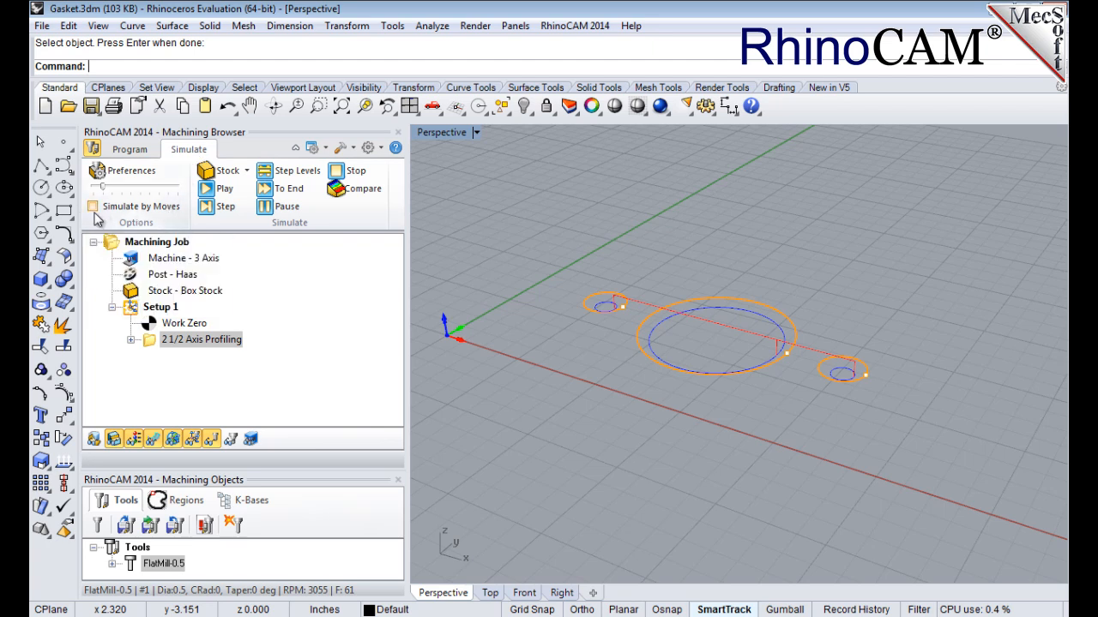
mouse_move(102, 187)
mouse_down()
mouse_move(170, 194)
mouse_move(101, 197)
mouse_up()
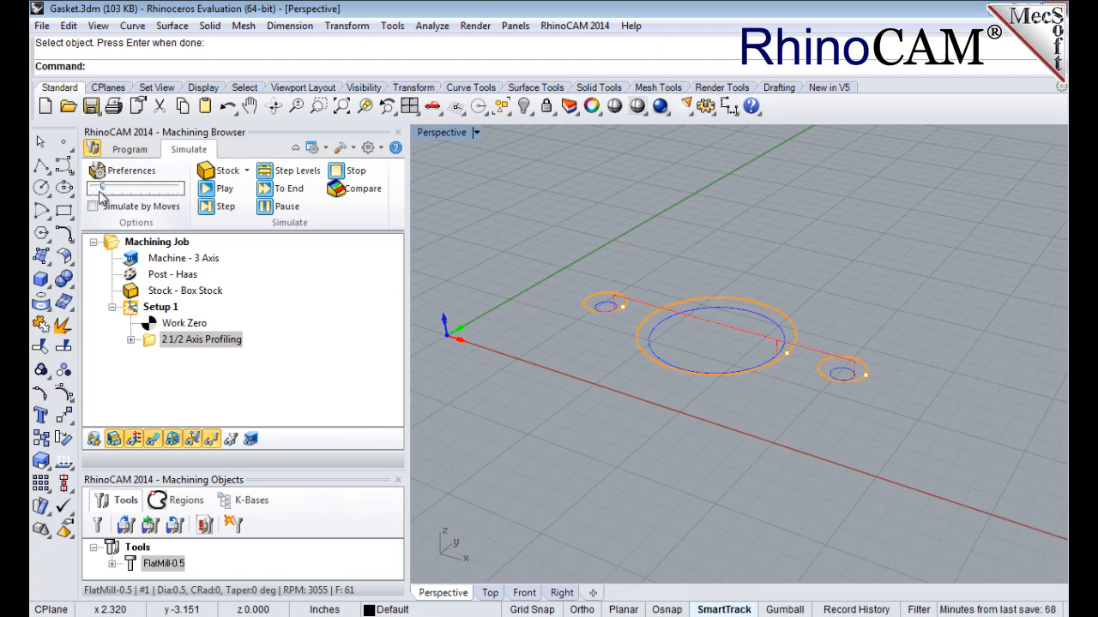
click(225, 190)
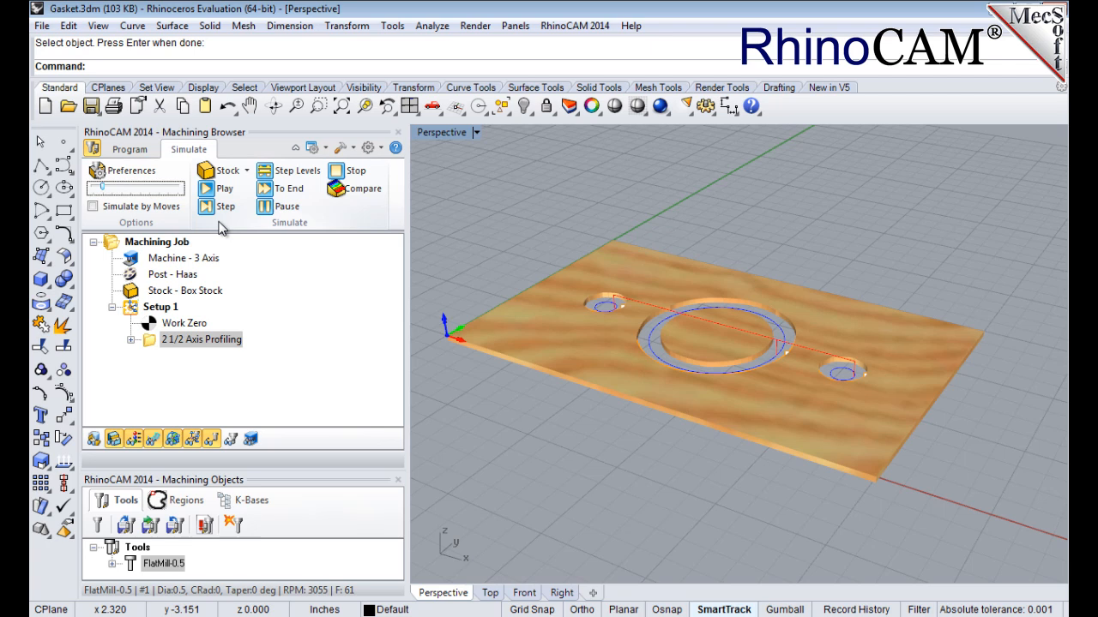
click(135, 440)
click(135, 440)
click(135, 440)
click(134, 440)
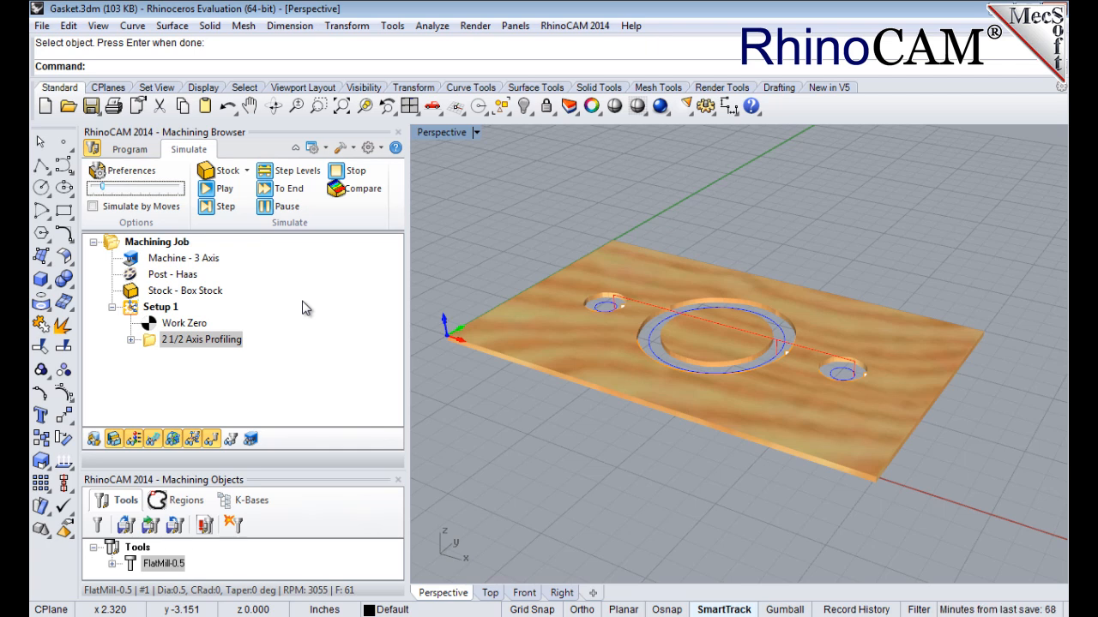
Copy the 2 1/2 Axis Profiling operation and paste the duplicate below it in Setup 1
click(142, 153)
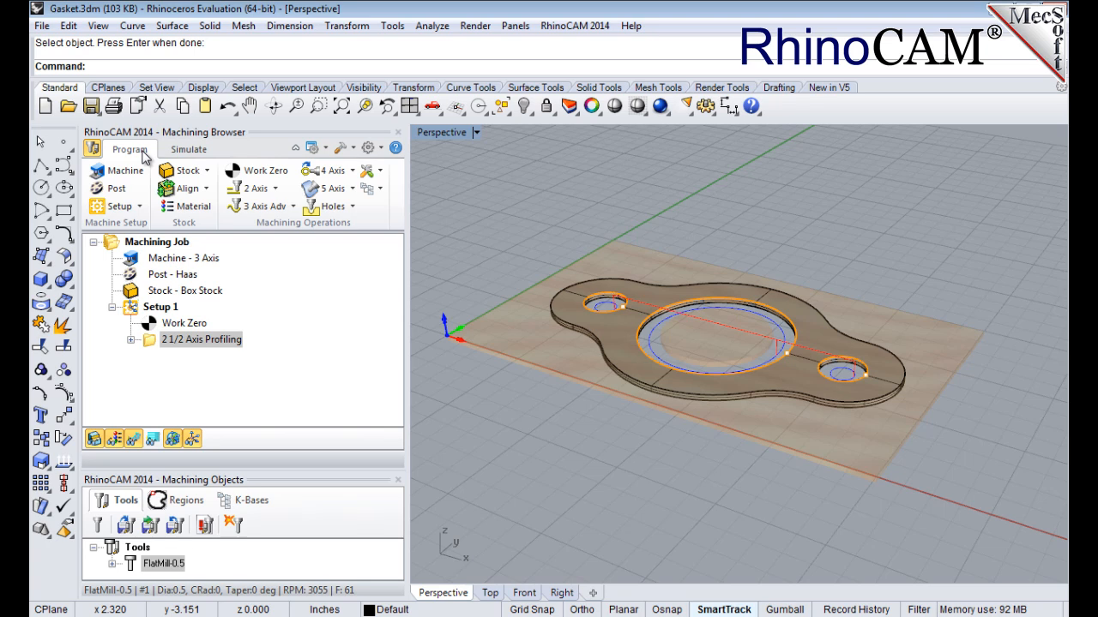
right_click(236, 347)
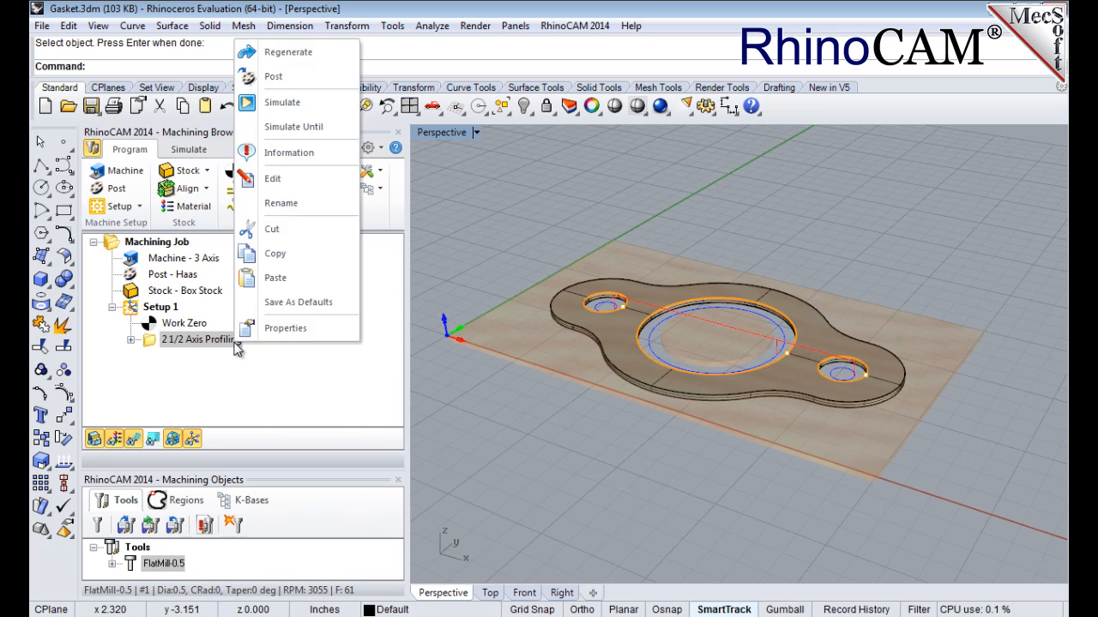
click(328, 257)
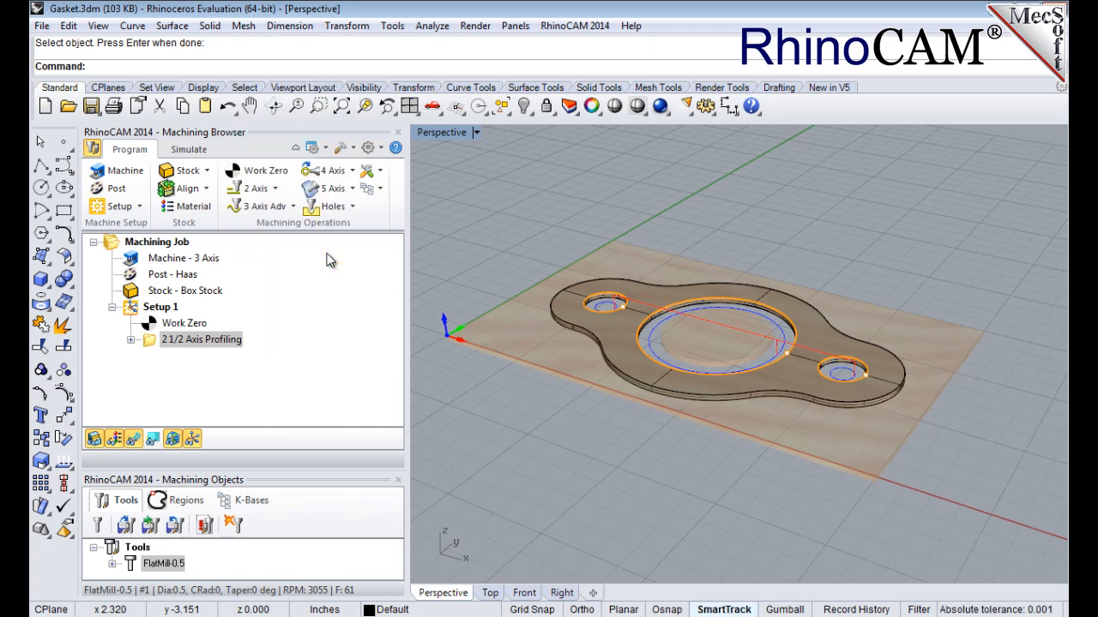
right_click(236, 347)
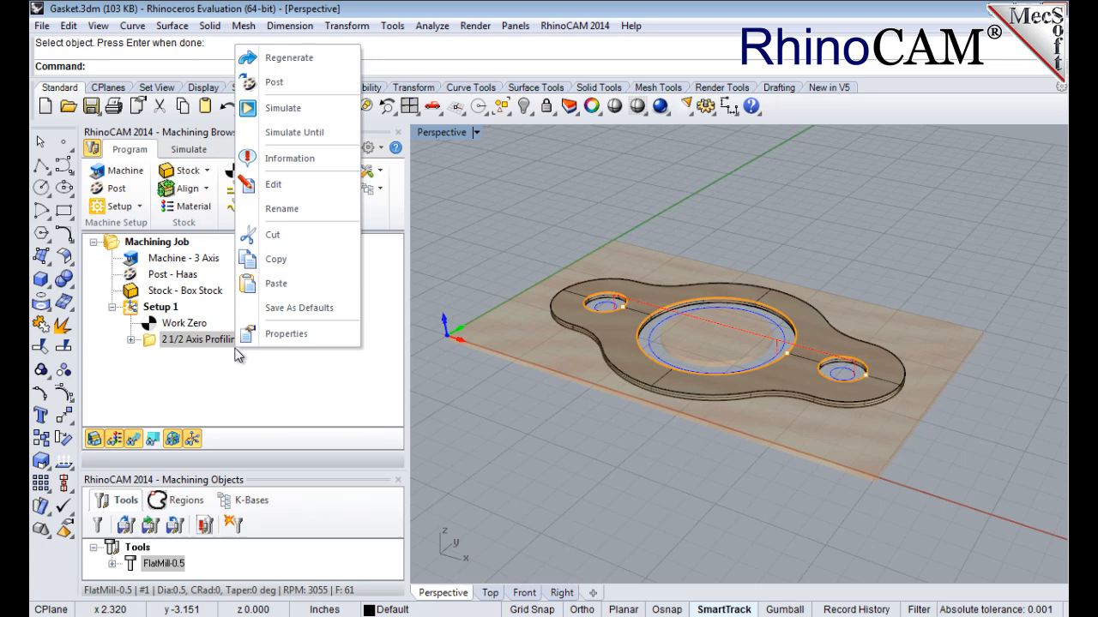
click(314, 292)
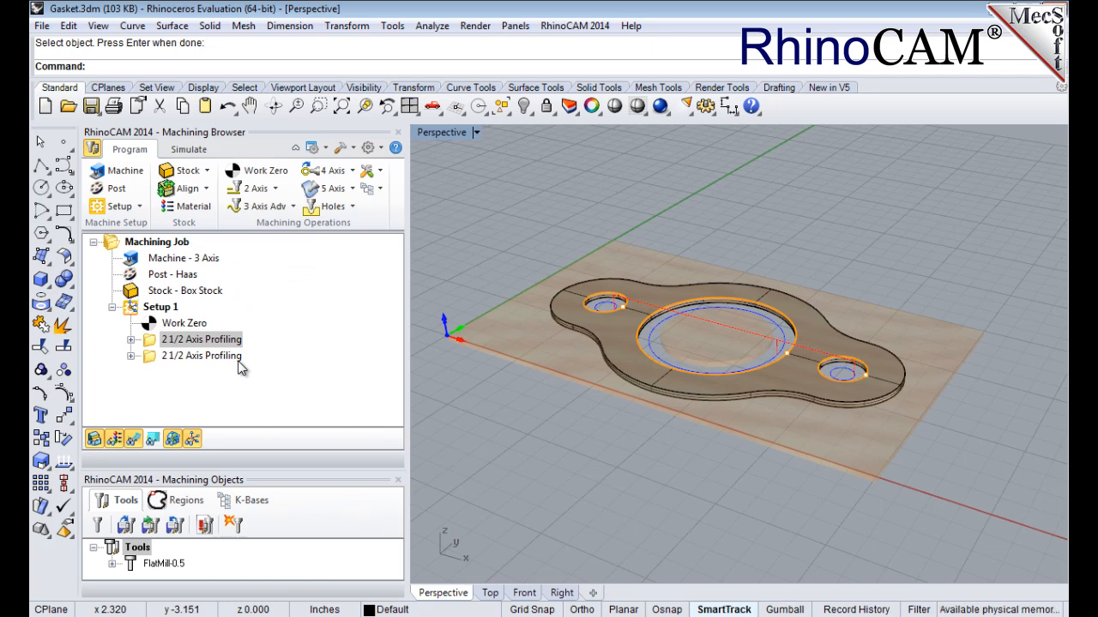
Edit the copied profiling operation, replacing all its drive regions with the gasket's outer top edge
click(241, 360)
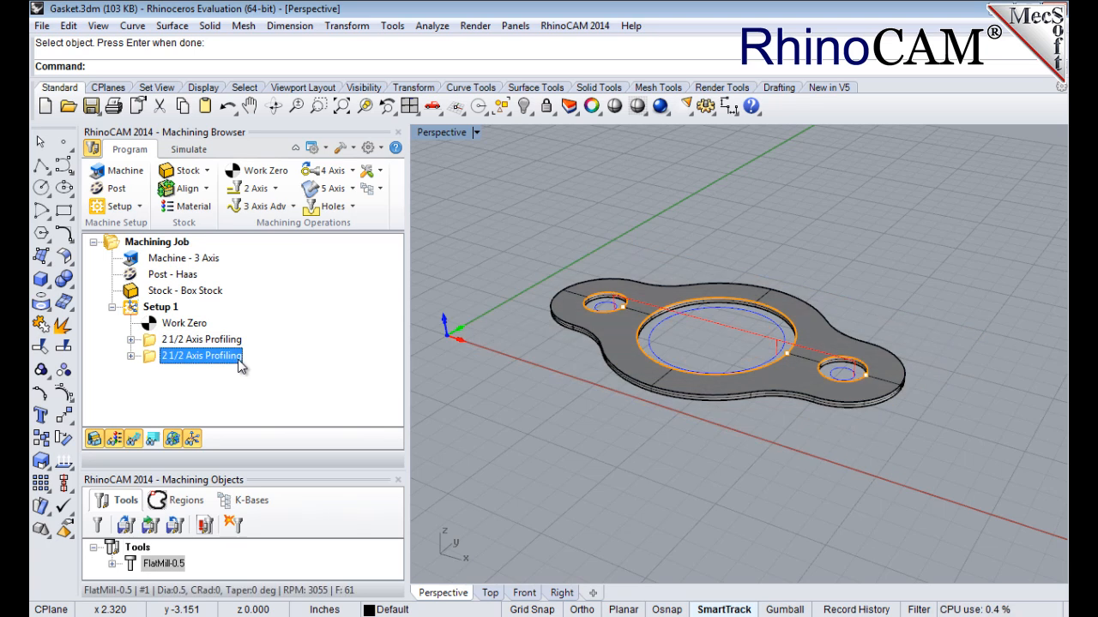
right_click(241, 360)
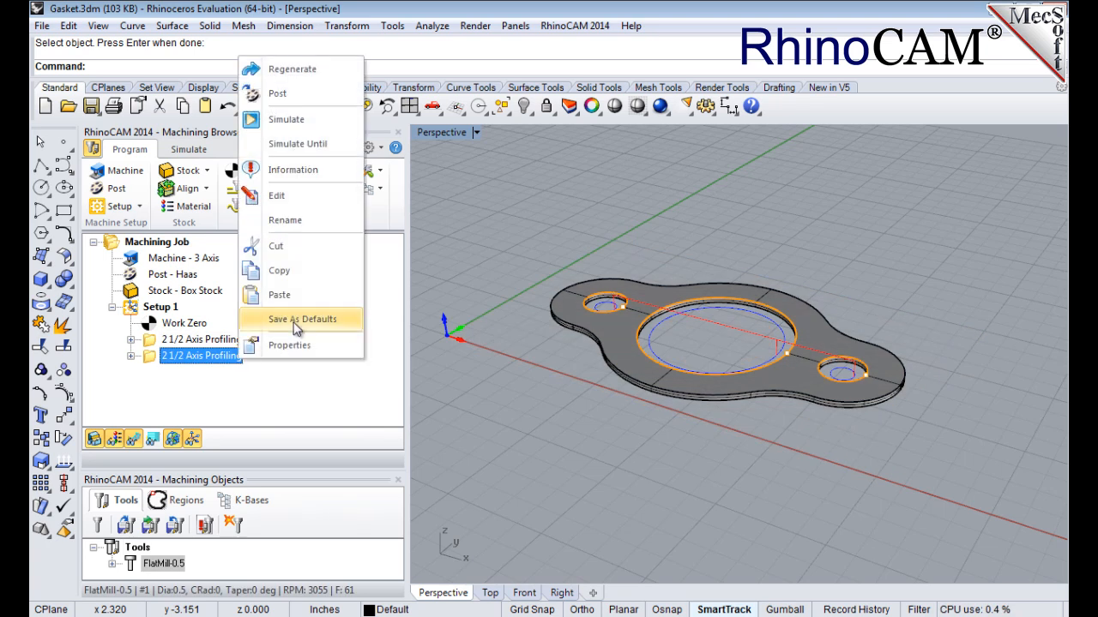
click(320, 199)
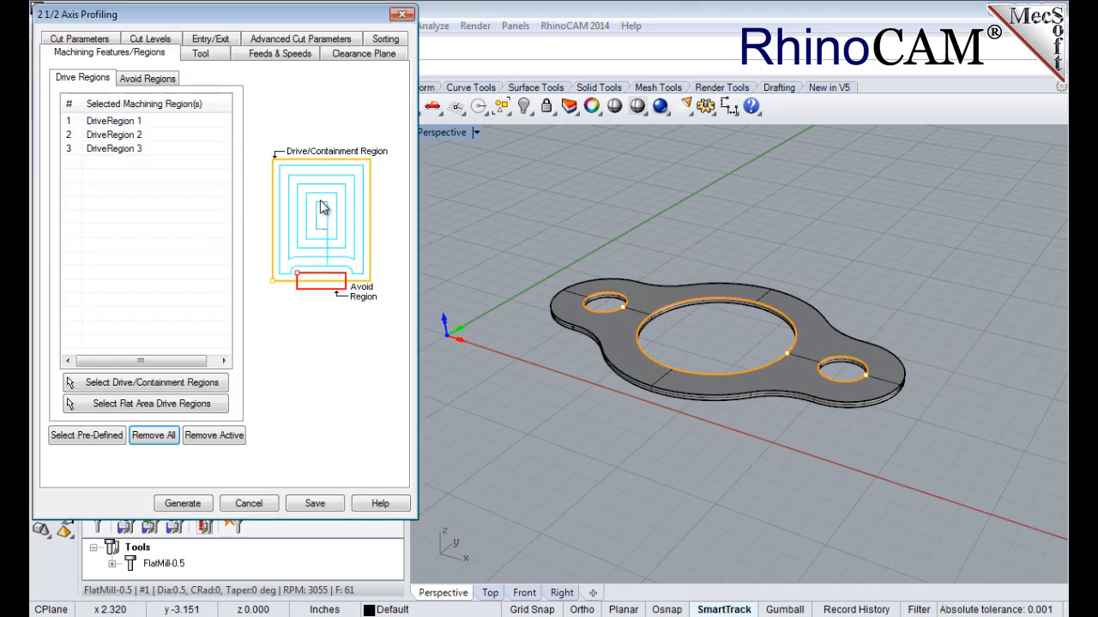
click(160, 441)
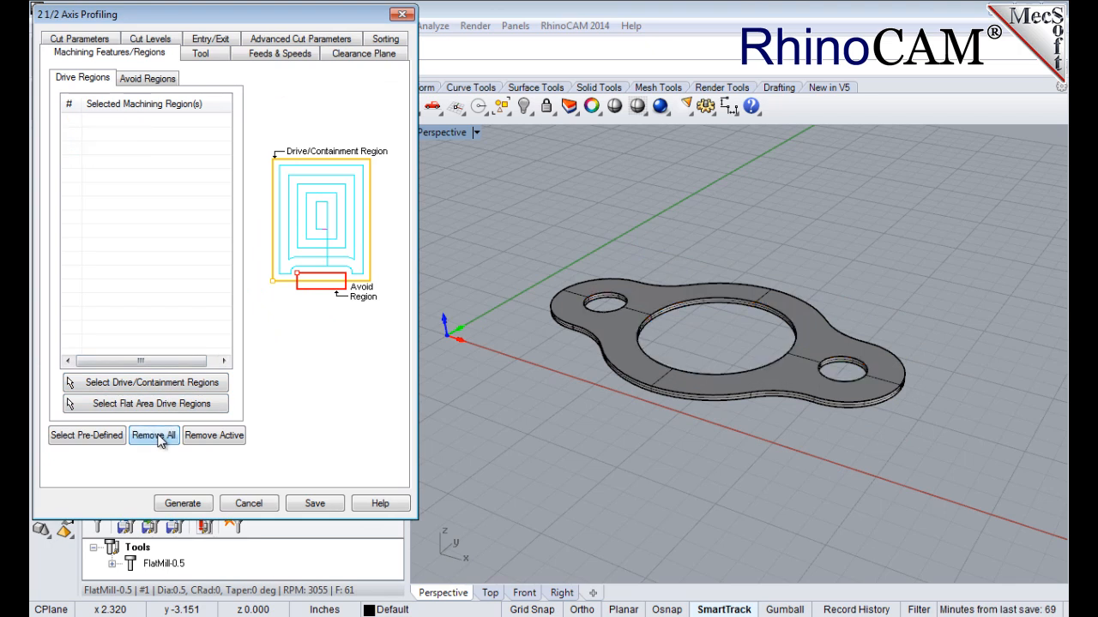
click(151, 383)
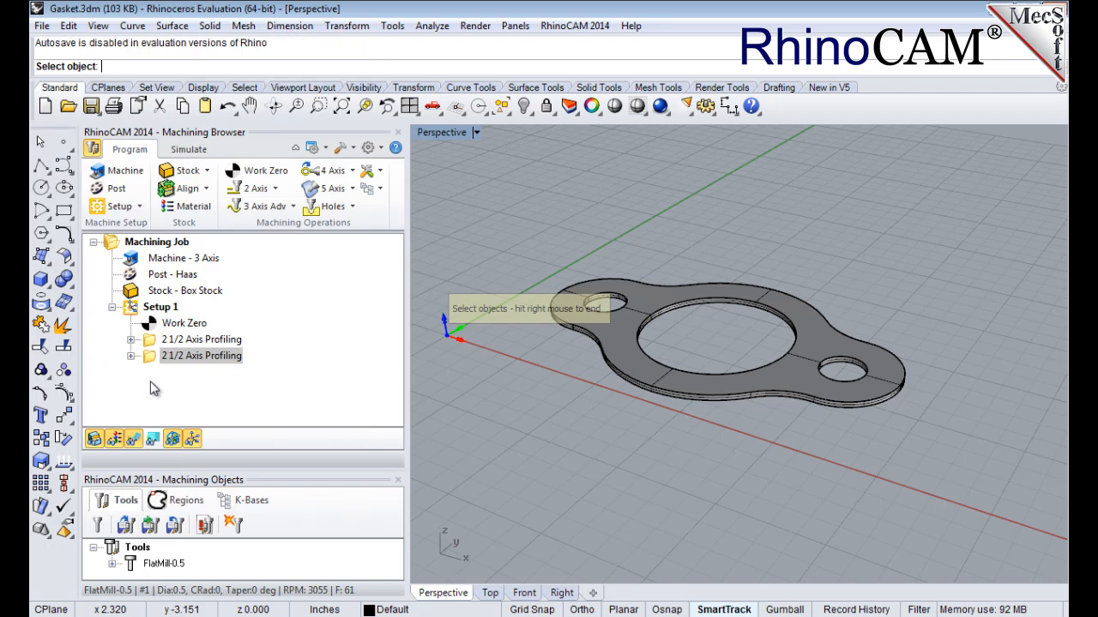
click(660, 293)
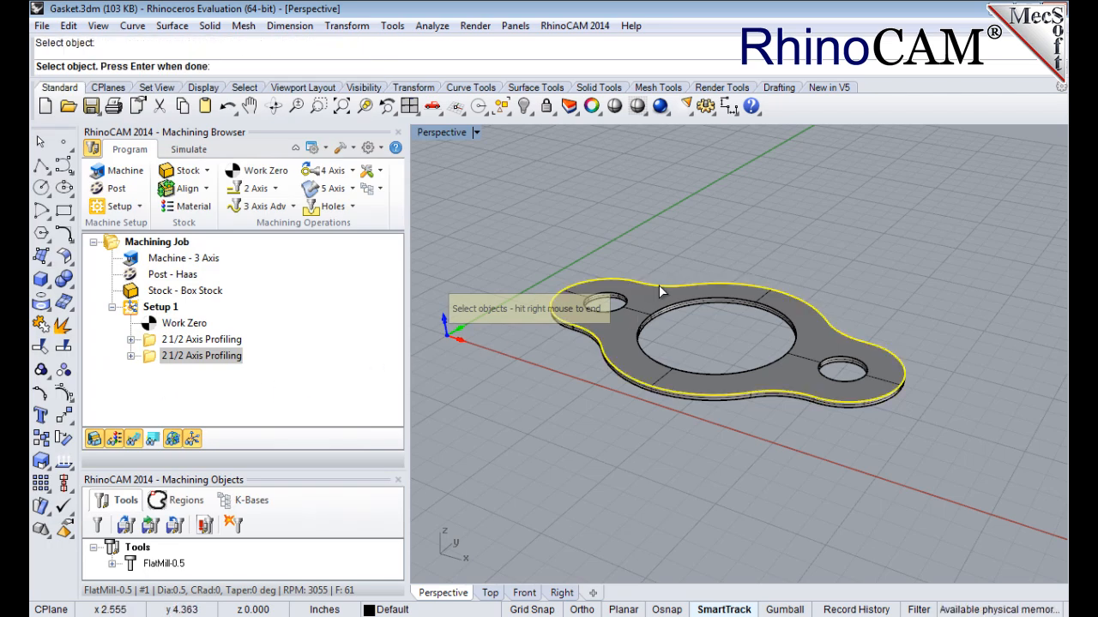
right_click(658, 287)
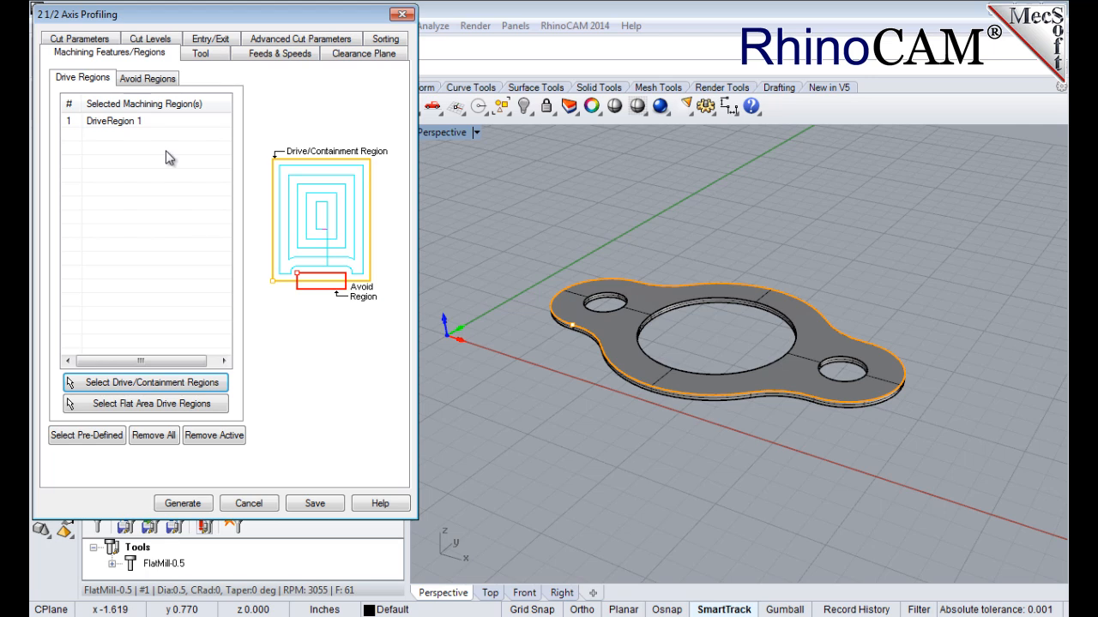
Change the closed-curve cut side of the copied operation to Outside and generate its toolpath
click(106, 39)
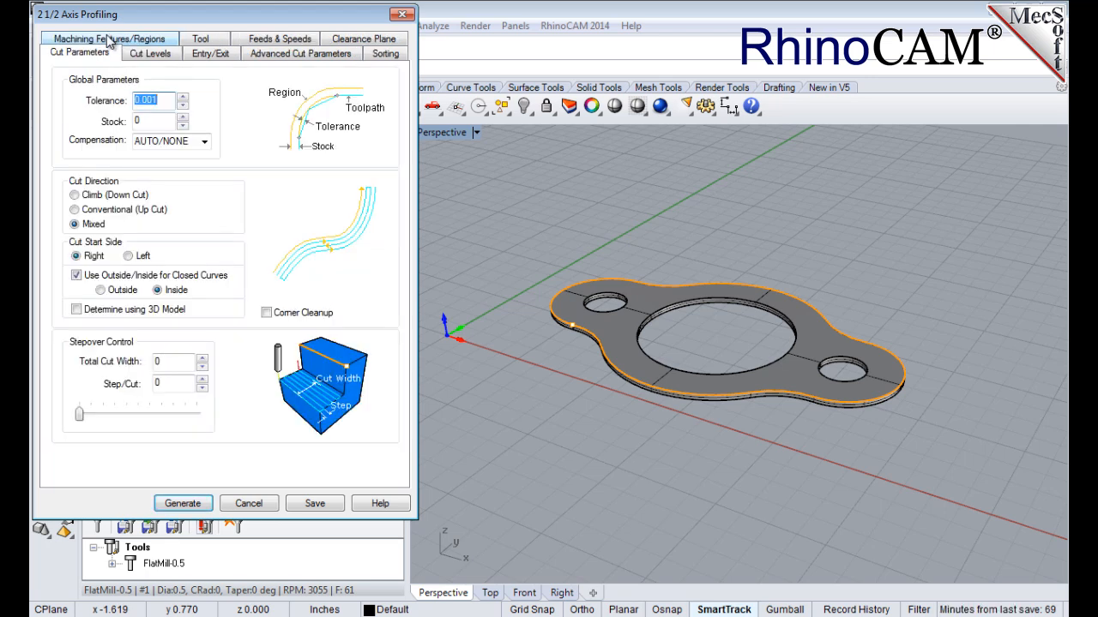
click(102, 291)
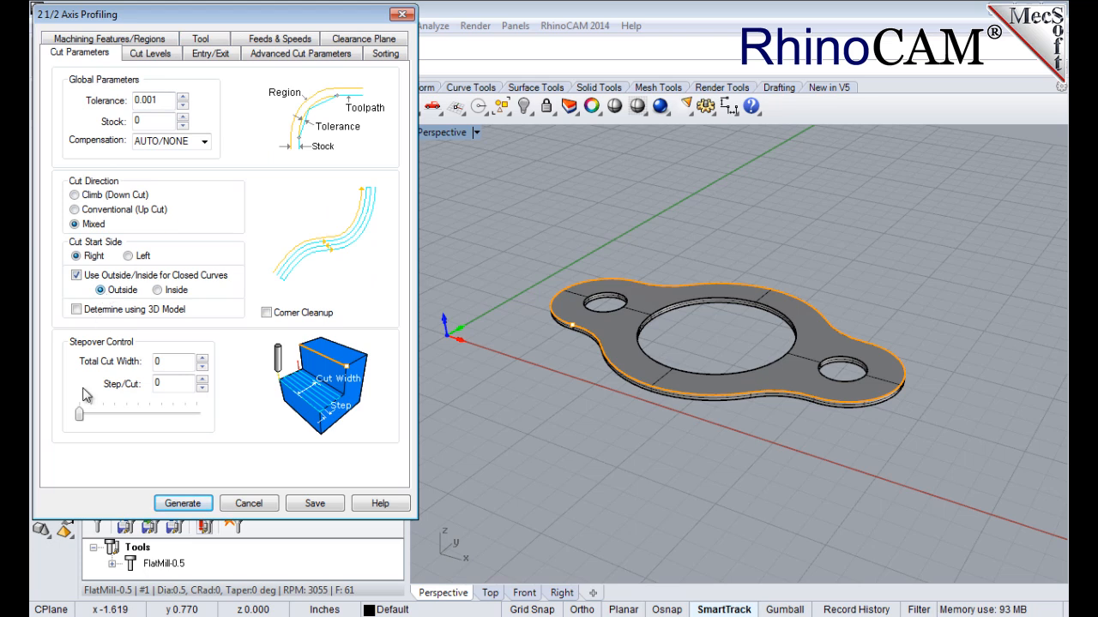
click(184, 503)
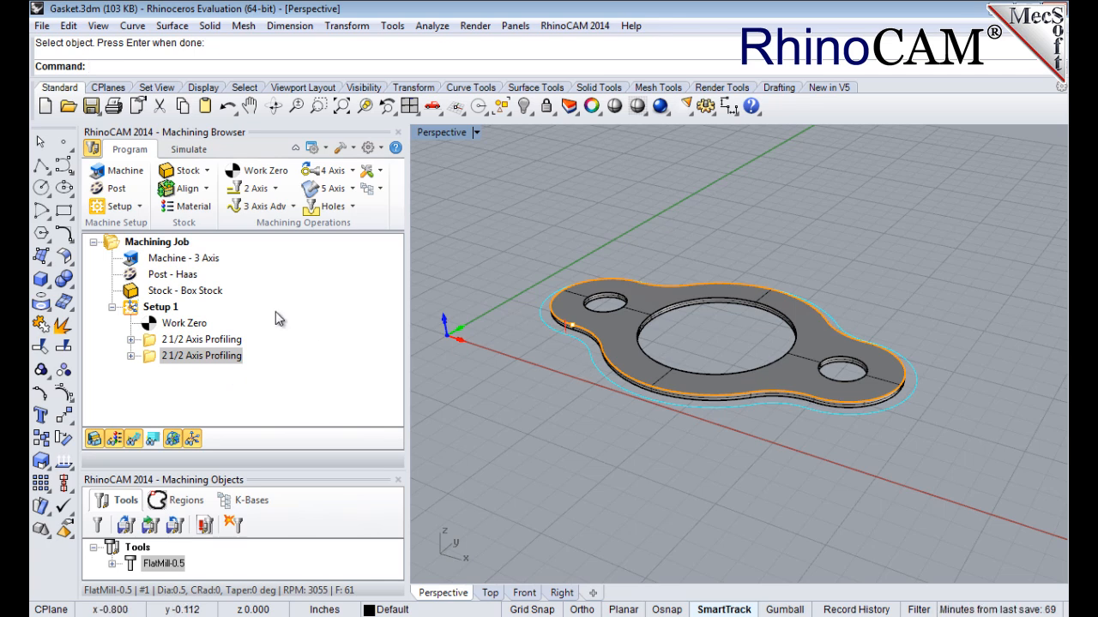
Simulate the outer perimeter profiling operation on the stock
click(188, 149)
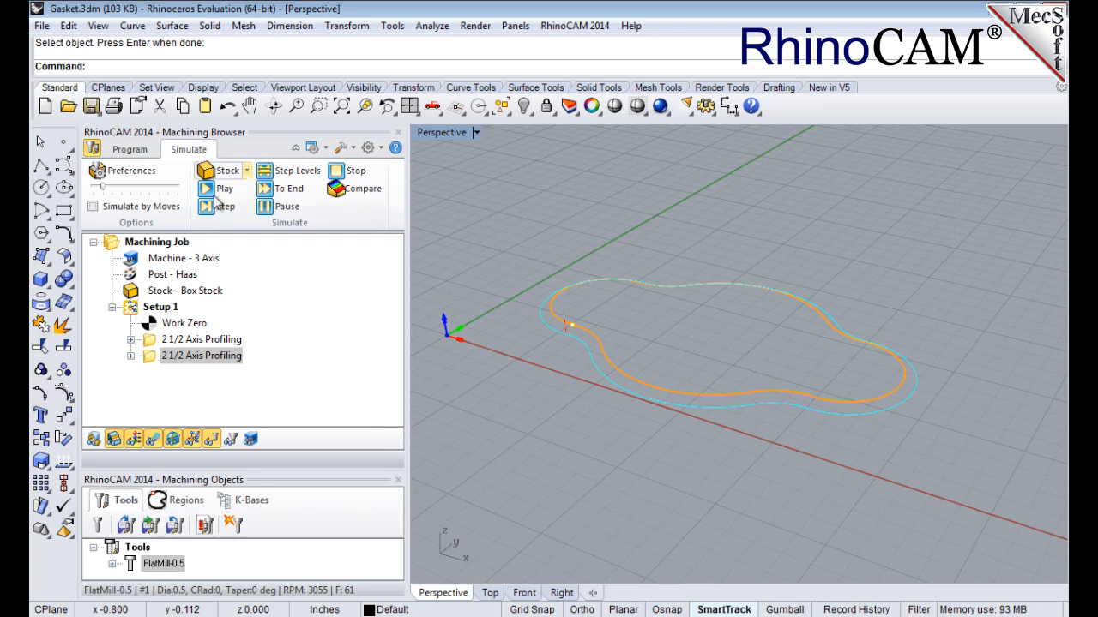
click(228, 192)
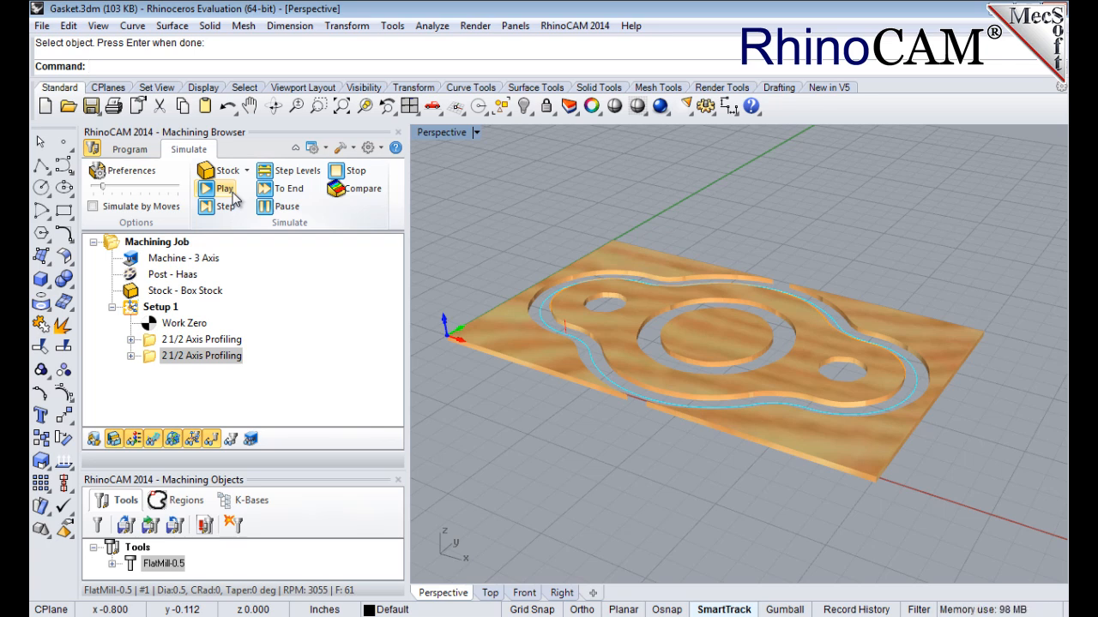
Post Setup 1 with the Haas post-processor as Gasket_Setup 1.nc in the QuickStart folder and bring up the G-code for review
click(163, 307)
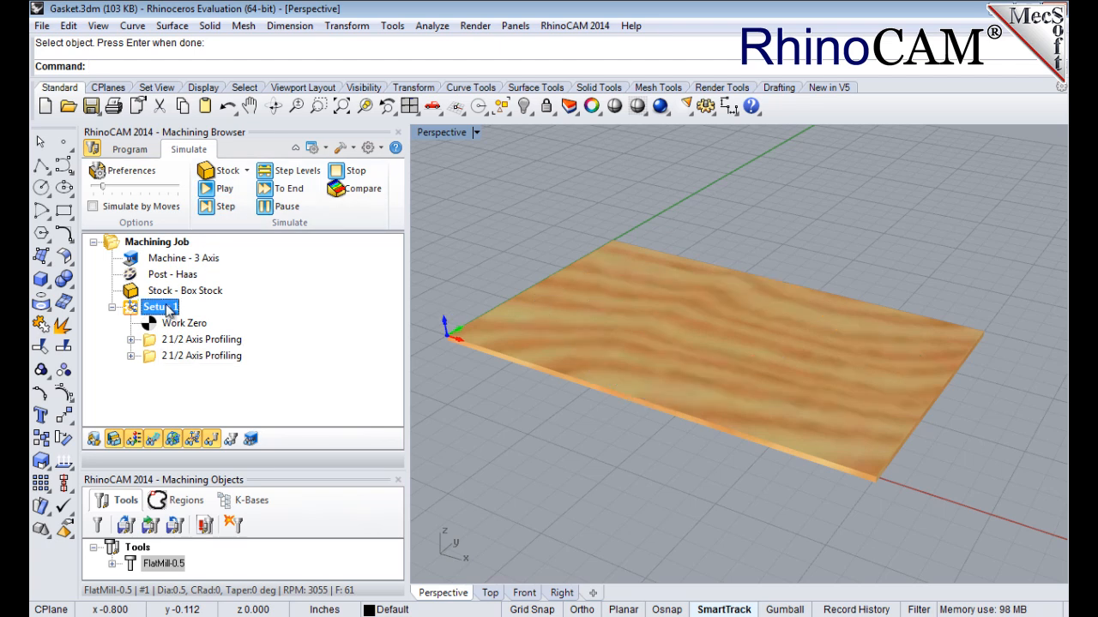
right_click(170, 313)
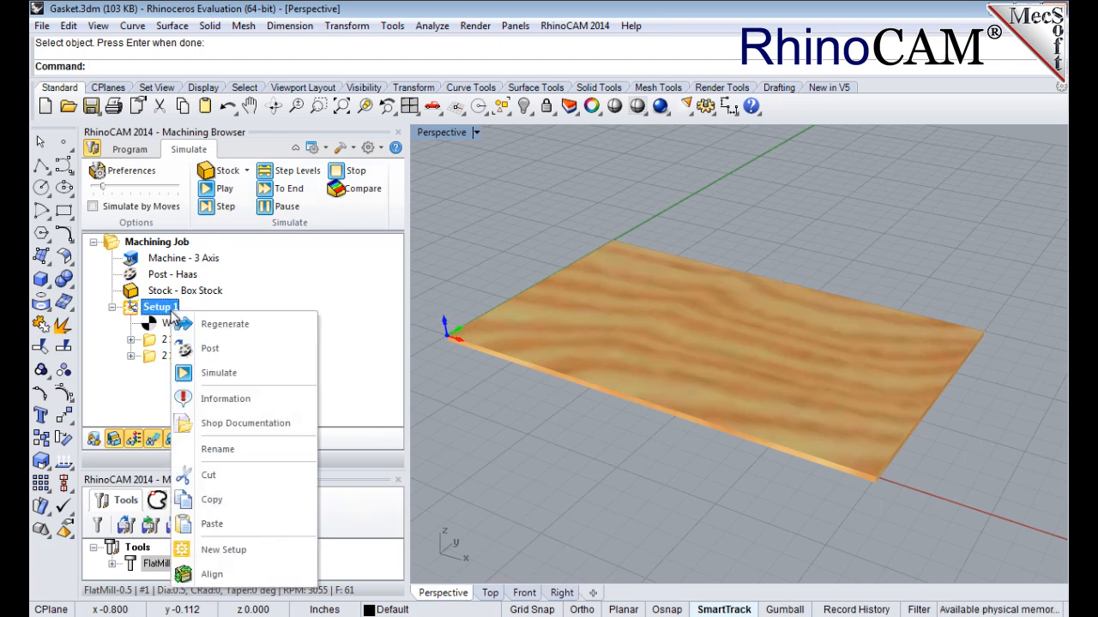
click(255, 349)
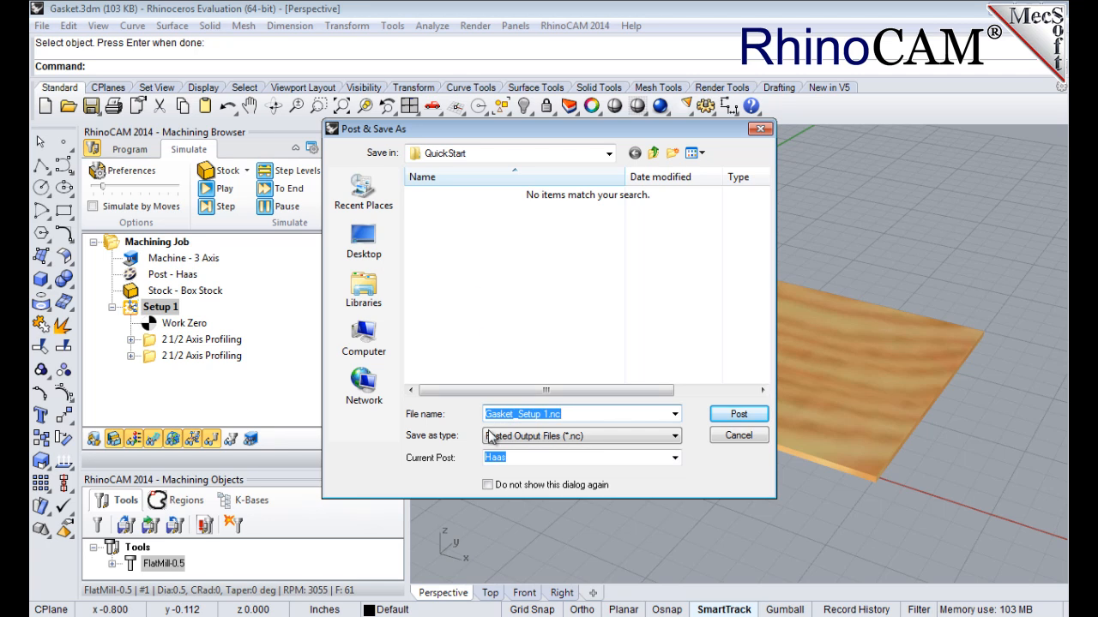
click(738, 415)
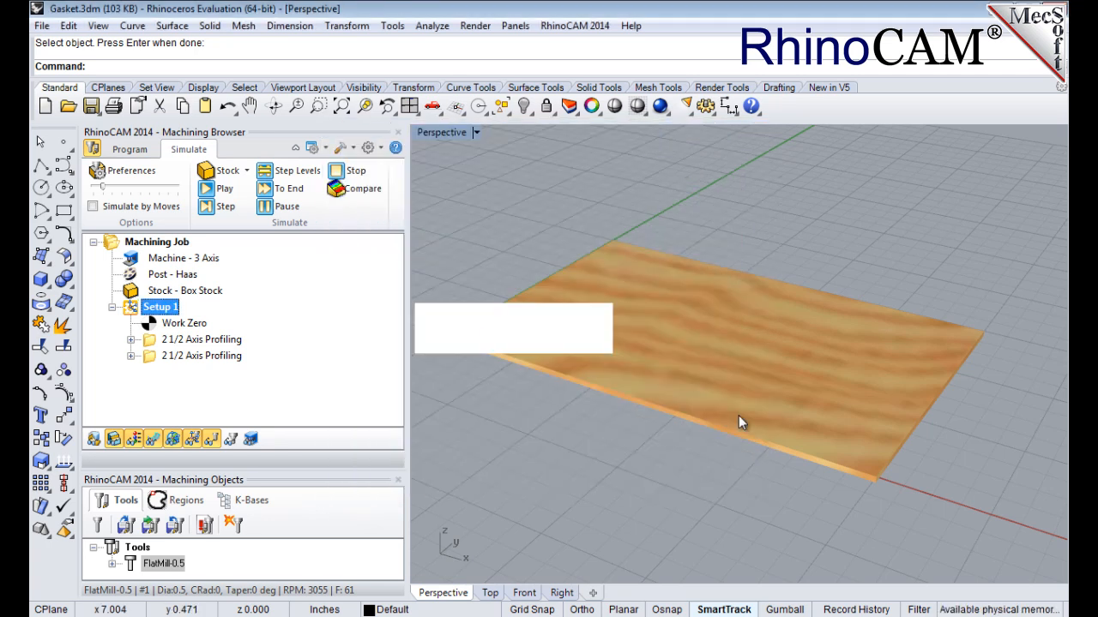
mouse_move(704, 214)
mouse_down()
mouse_move(708, 453)
mouse_move(707, 199)
mouse_up()
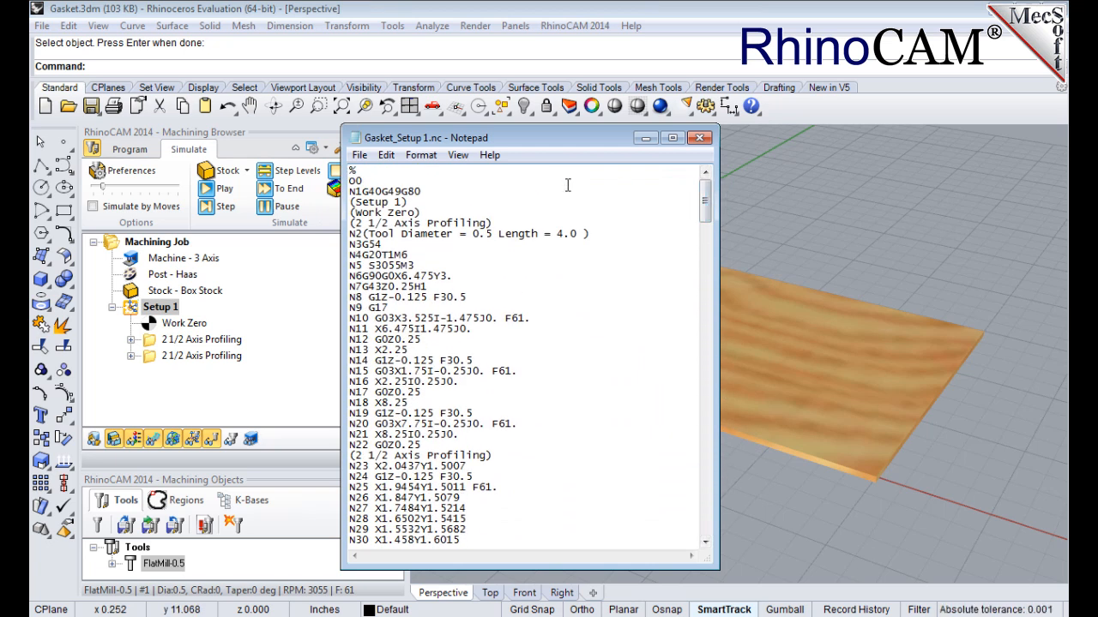
Close the G-code listing and review the machining operations information for Setup 1, including each operation's tool, cut feed and machine time
click(697, 139)
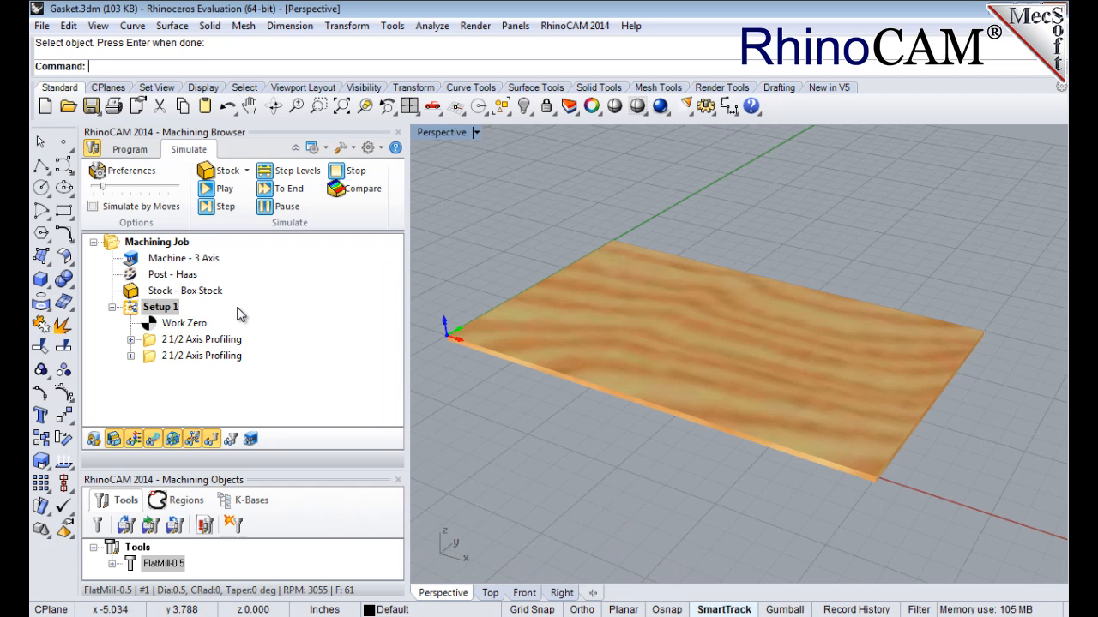
click(138, 151)
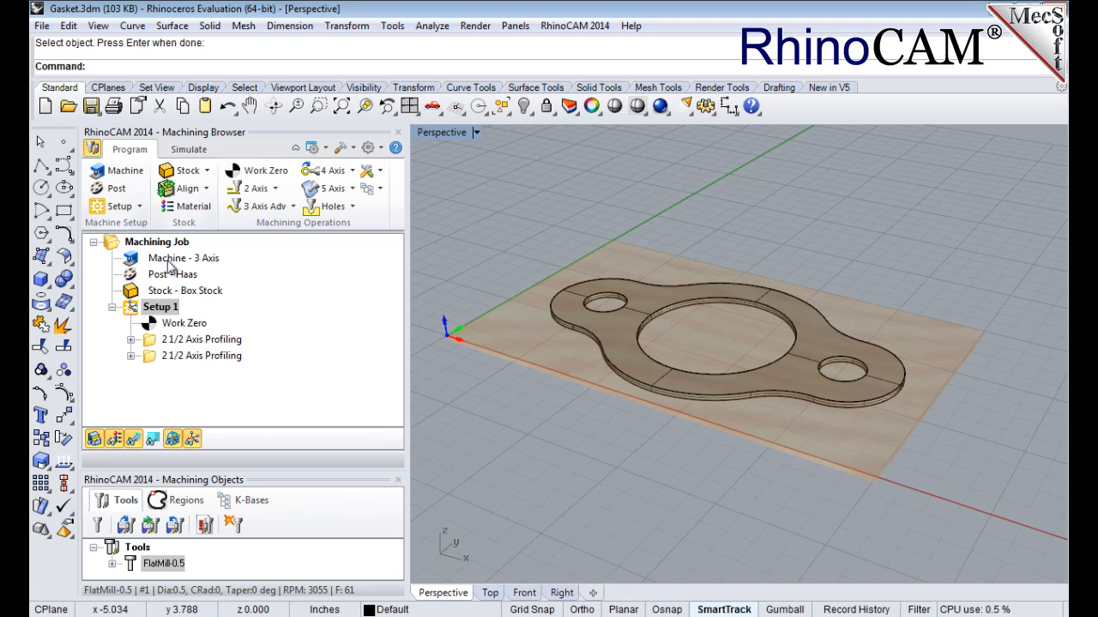
right_click(175, 314)
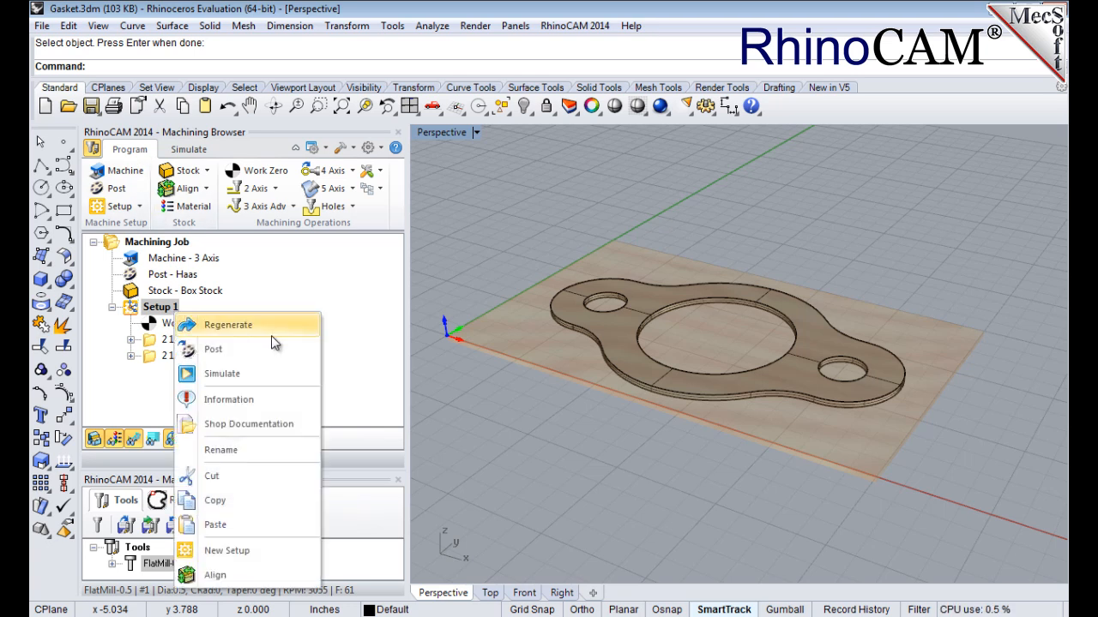
click(292, 404)
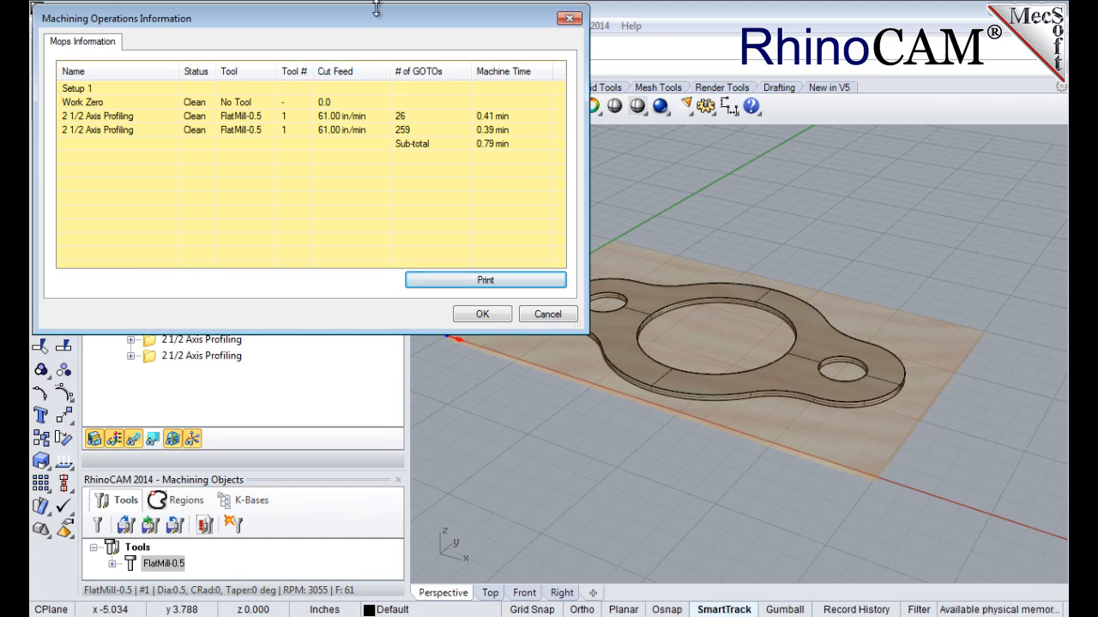
drag(382, 18, 636, 120)
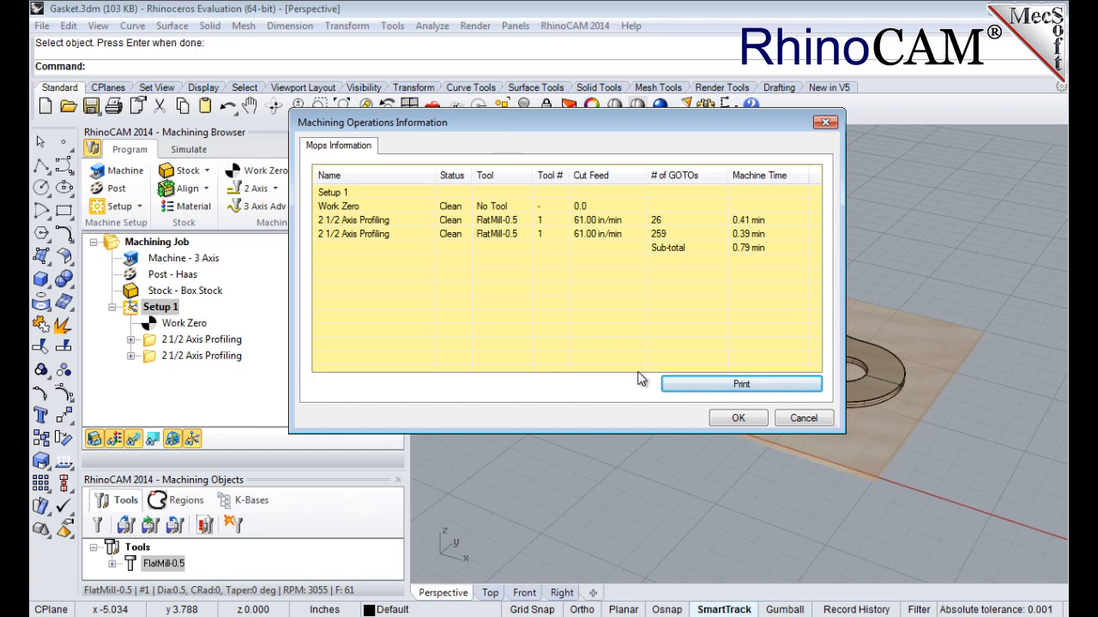
click(739, 418)
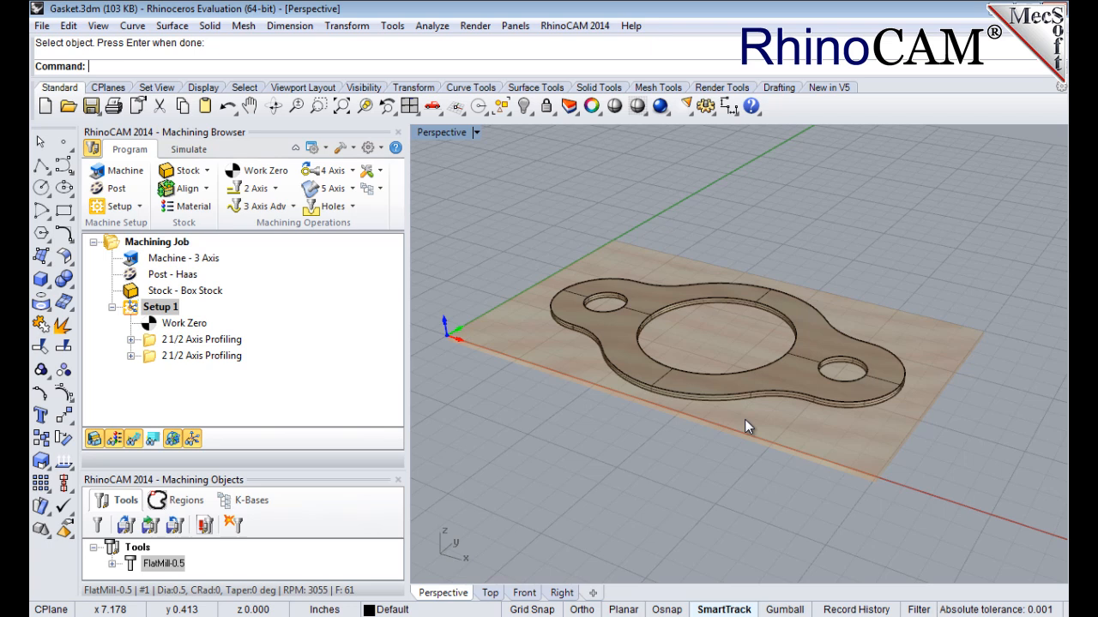
Generate shop documentation for Setup 1 as Gasket.html in the QuickStart folder using Template1, and review its setup sheet, tool list and operations list
right_click(174, 314)
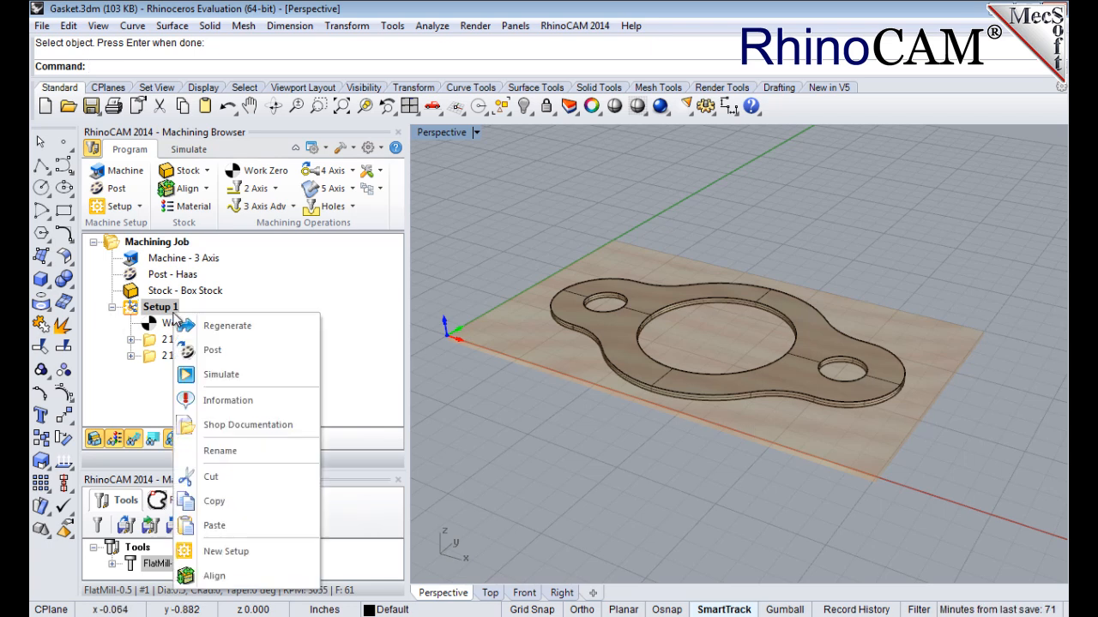
click(304, 427)
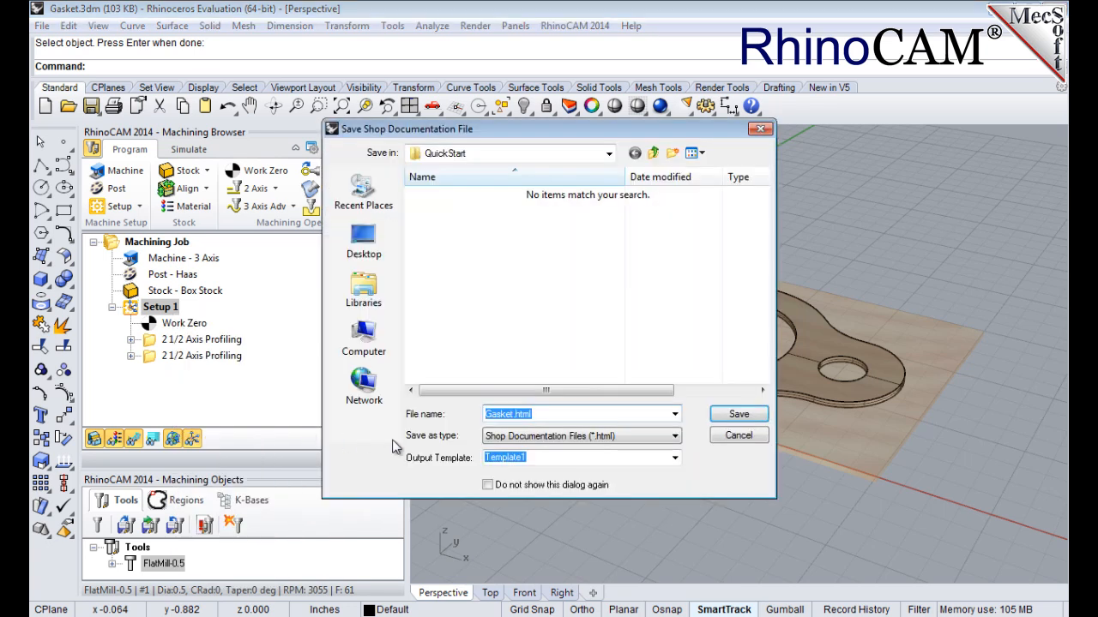
click(748, 416)
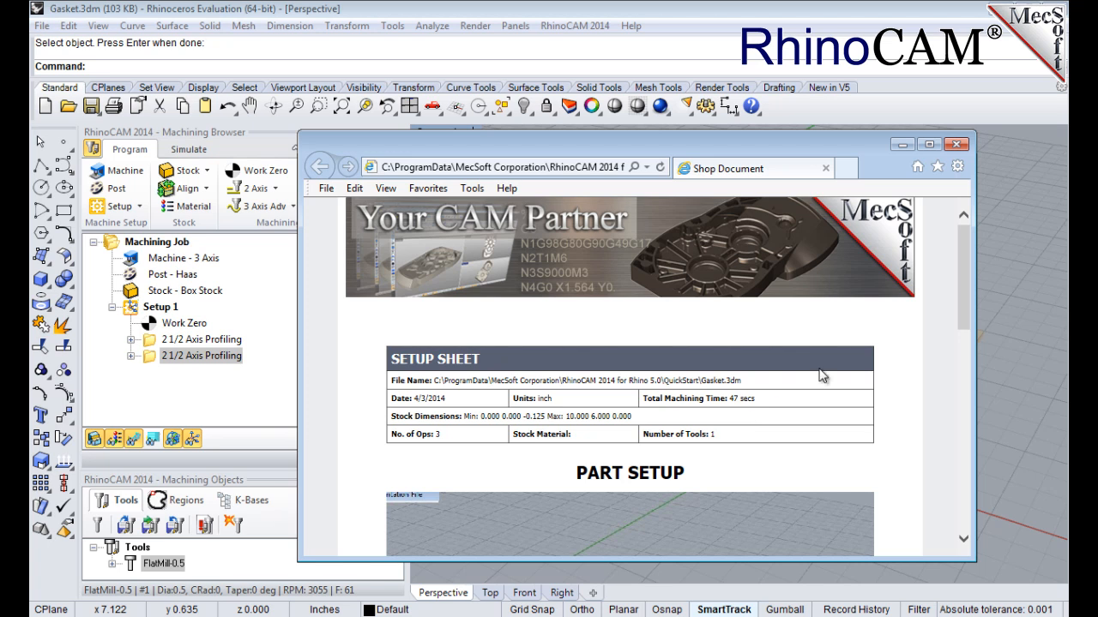
drag(965, 247, 972, 433)
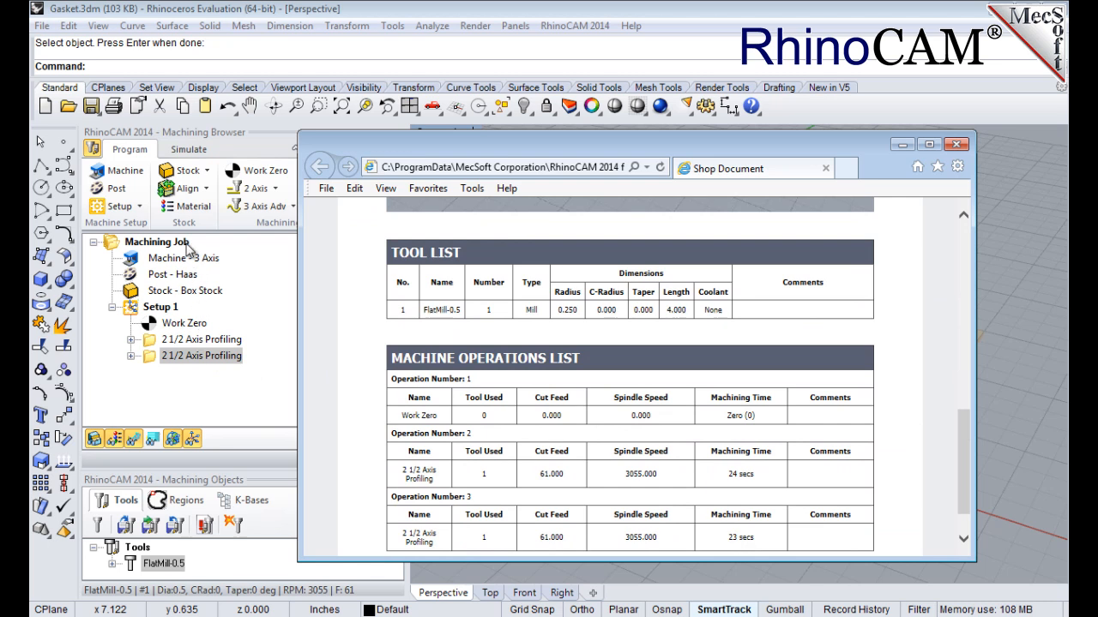
drag(966, 494, 961, 412)
scroll(953, 354, up, 3)
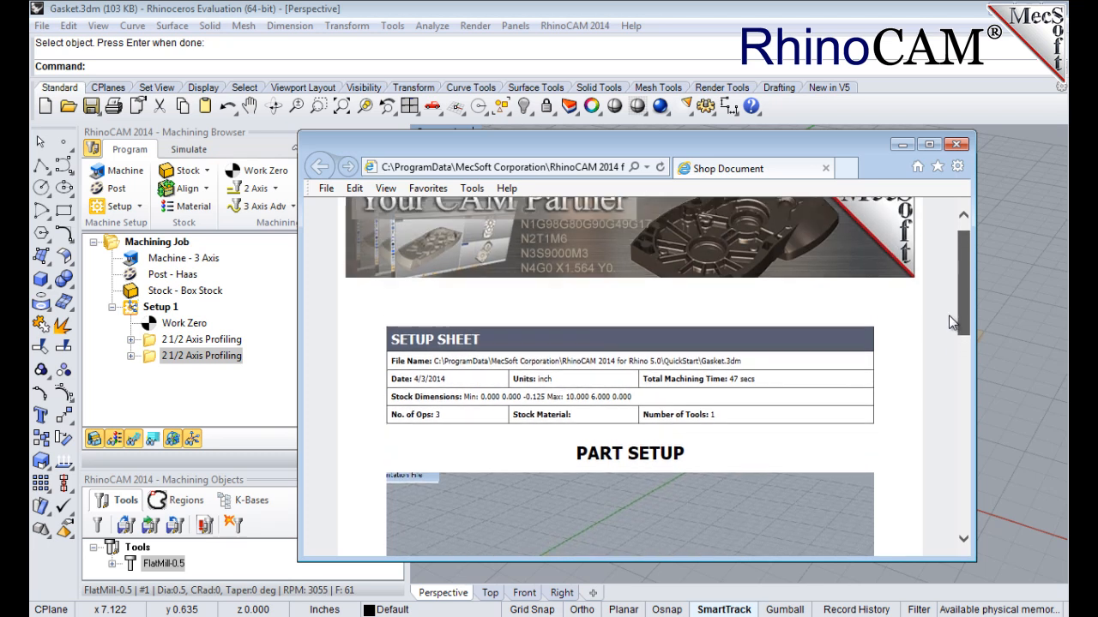